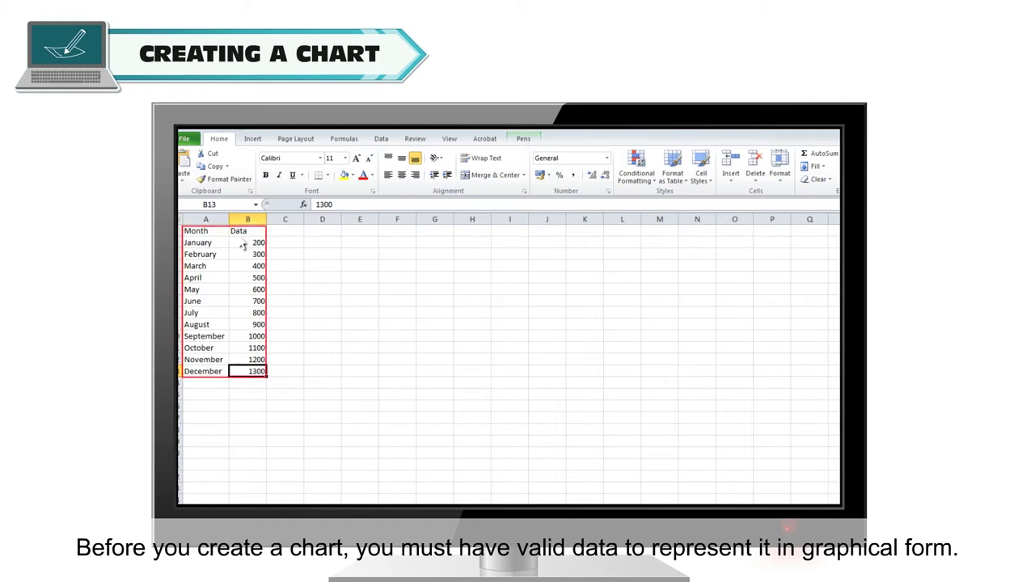
# Insert a 2-D clustered column chart from the data in A1:B13
pyautogui.moveTo(191, 236); pyautogui.dragTo(262, 373)
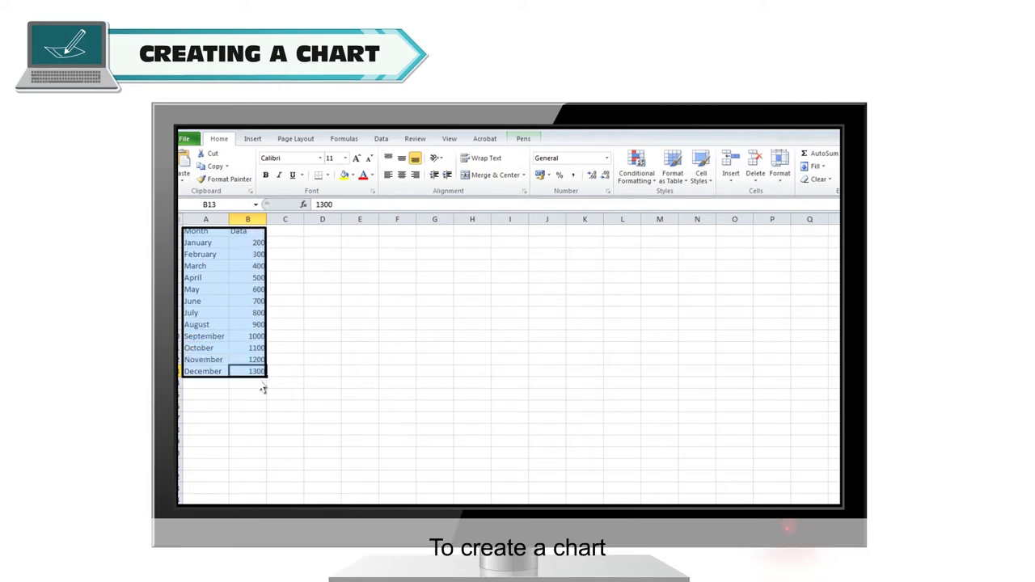
pyautogui.click(252, 139)
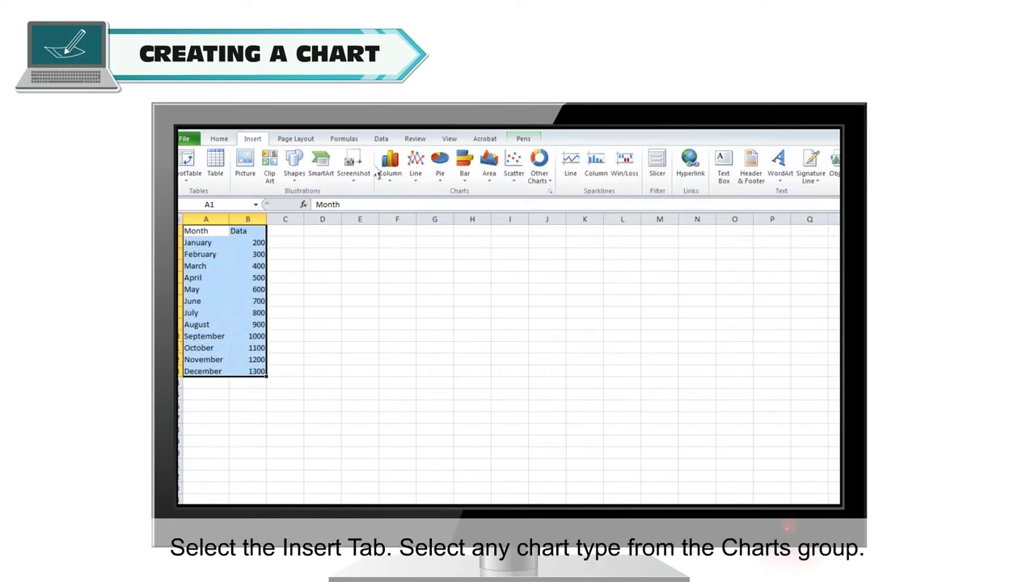
pyautogui.click(390, 166)
pyautogui.click(396, 213)
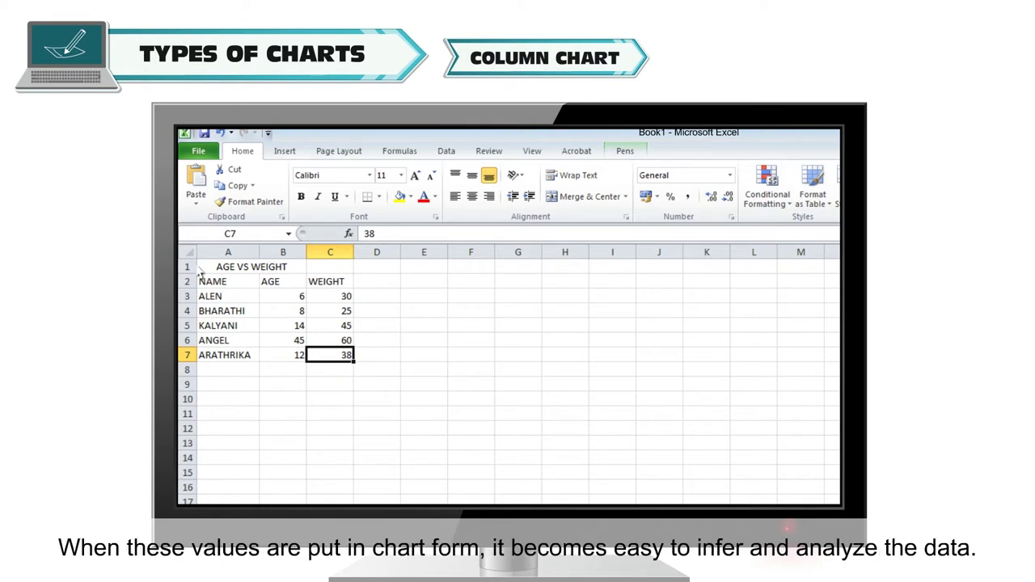
# Insert a 2-D clustered column chart of the A1:C7 AGE and WEIGHT table
pyautogui.moveTo(199, 272); pyautogui.dragTo(347, 360)
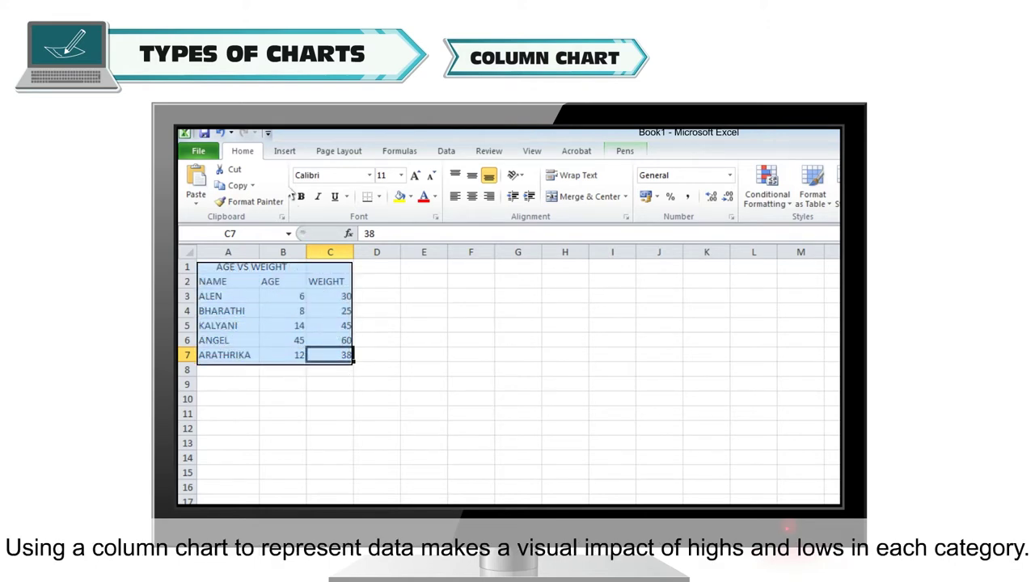
pyautogui.click(285, 152)
pyautogui.click(458, 191)
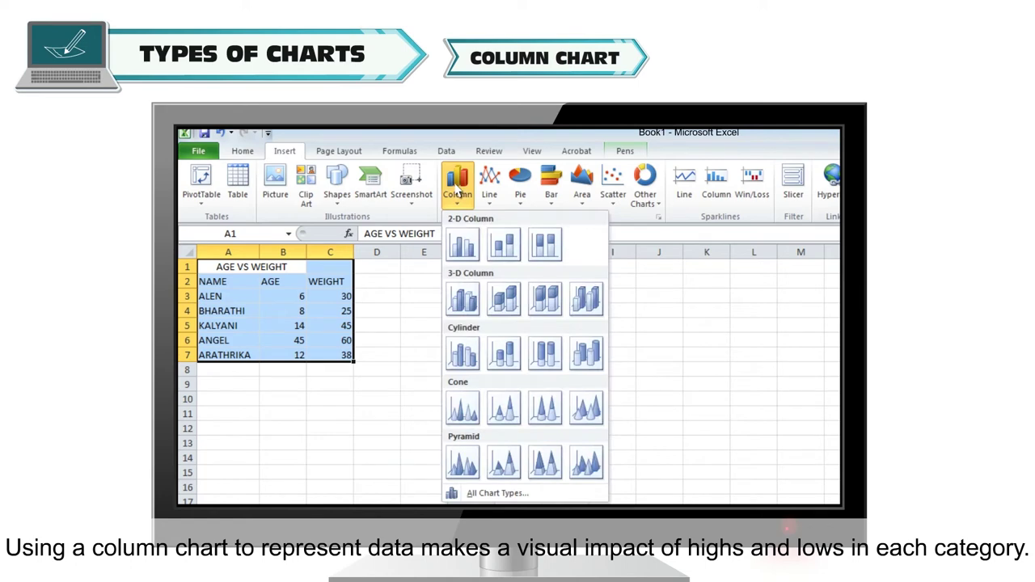
pyautogui.click(463, 244)
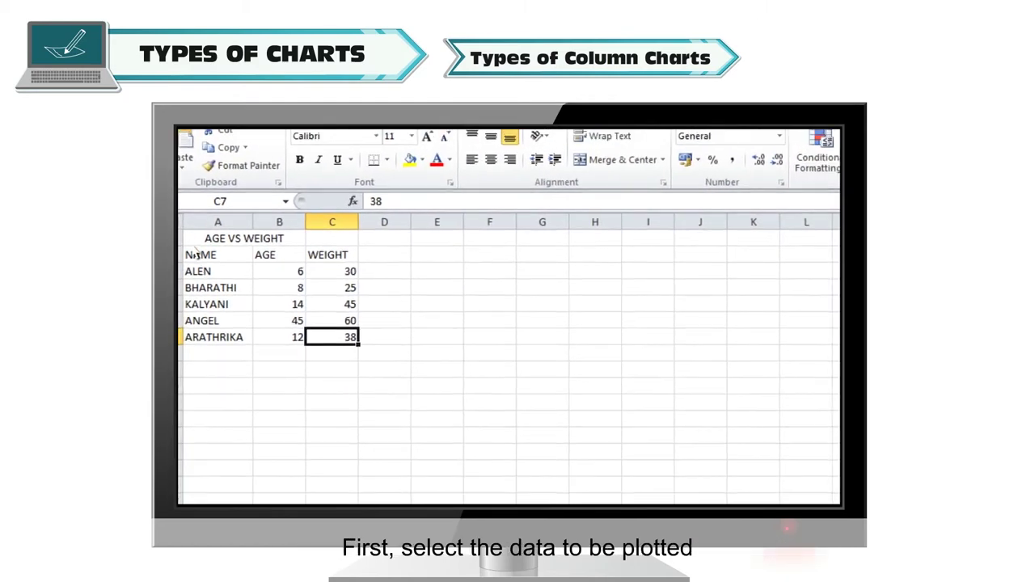
# Select A1:C7 and insert a clustered column chart of AGE and WEIGHT per name
pyautogui.moveTo(197, 255); pyautogui.dragTo(326, 340)
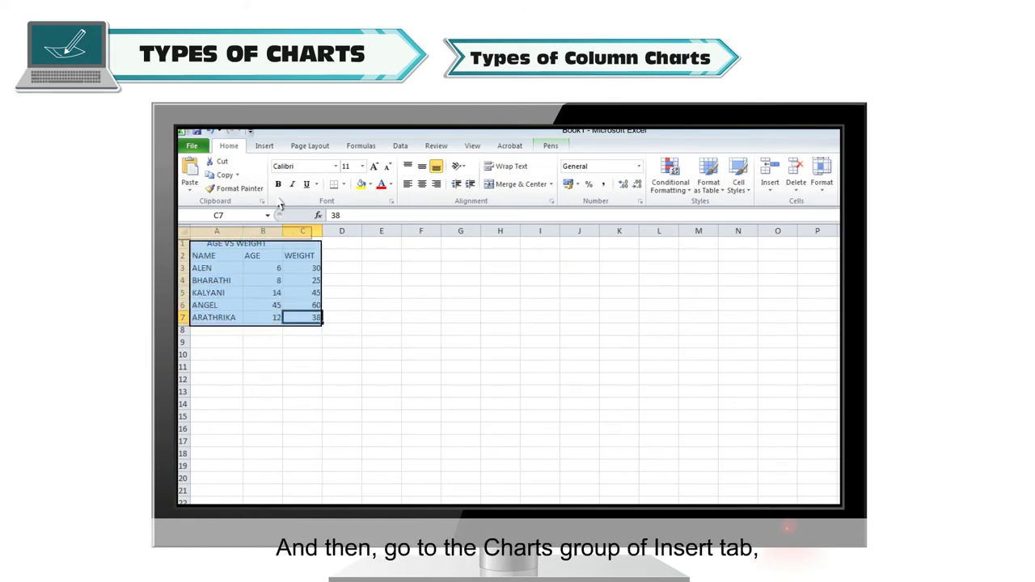
pyautogui.click(264, 149)
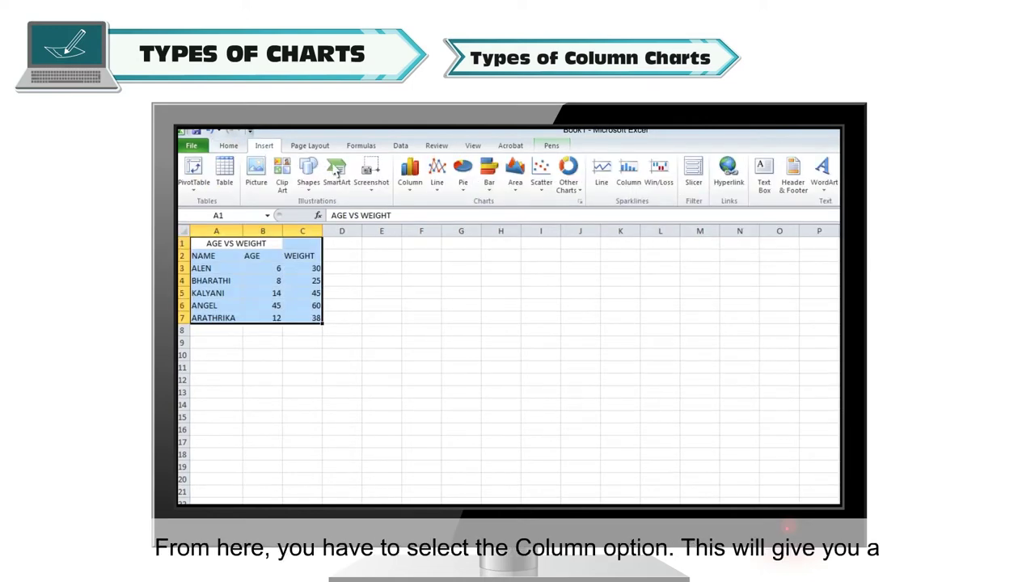
pyautogui.click(410, 174)
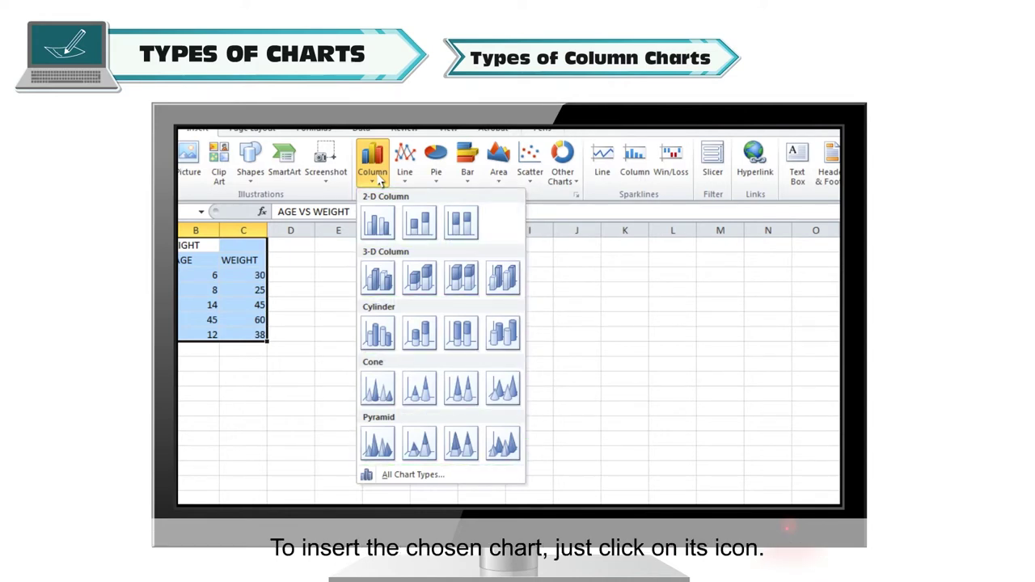
pyautogui.click(379, 223)
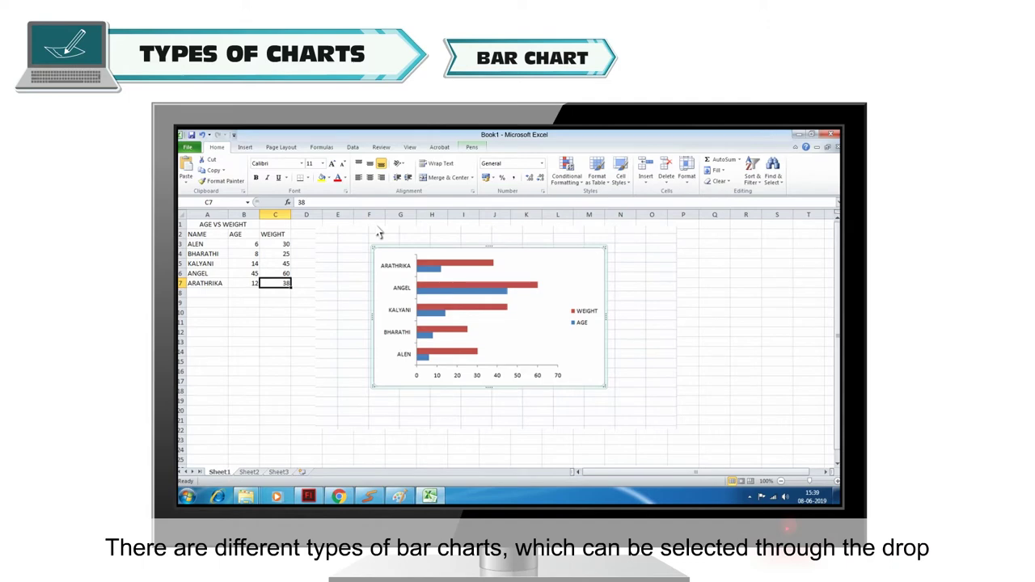
# Delete the bar chart and bring up the Bar chart types list
pyautogui.press('Delete')
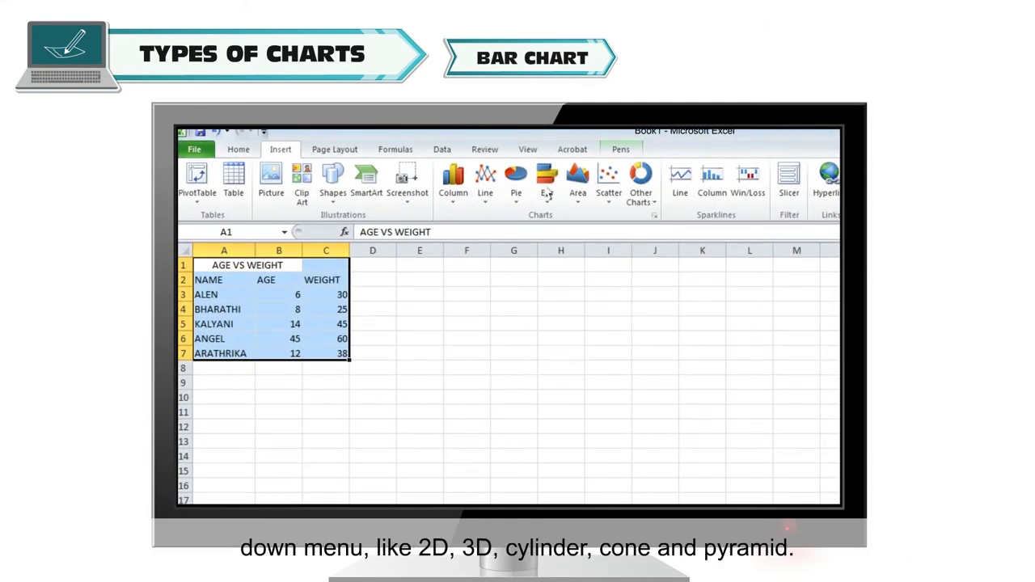
pyautogui.click(547, 192)
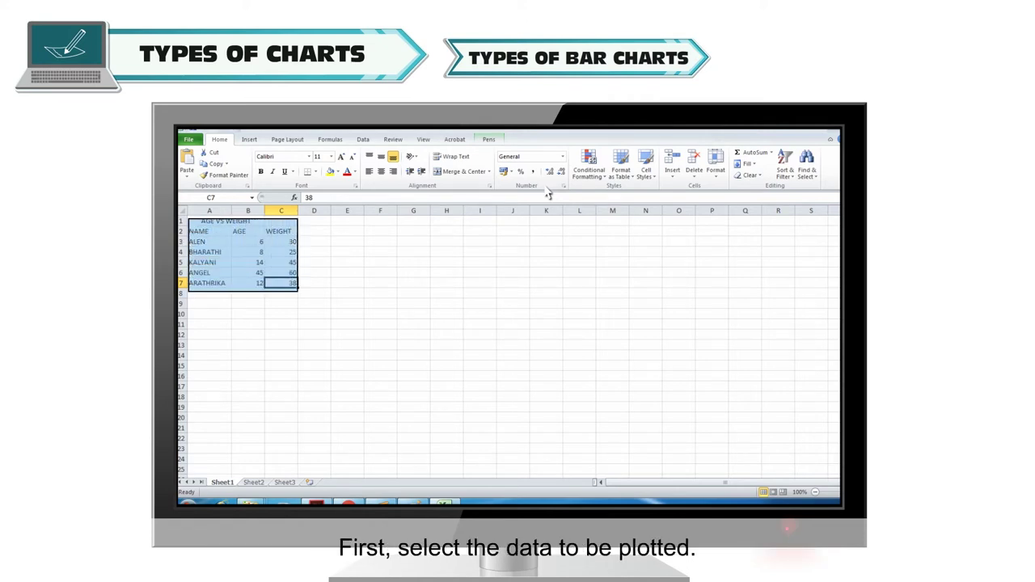
# Insert a 2-D clustered bar chart of the AGE VS WEIGHT data
pyautogui.click(248, 140)
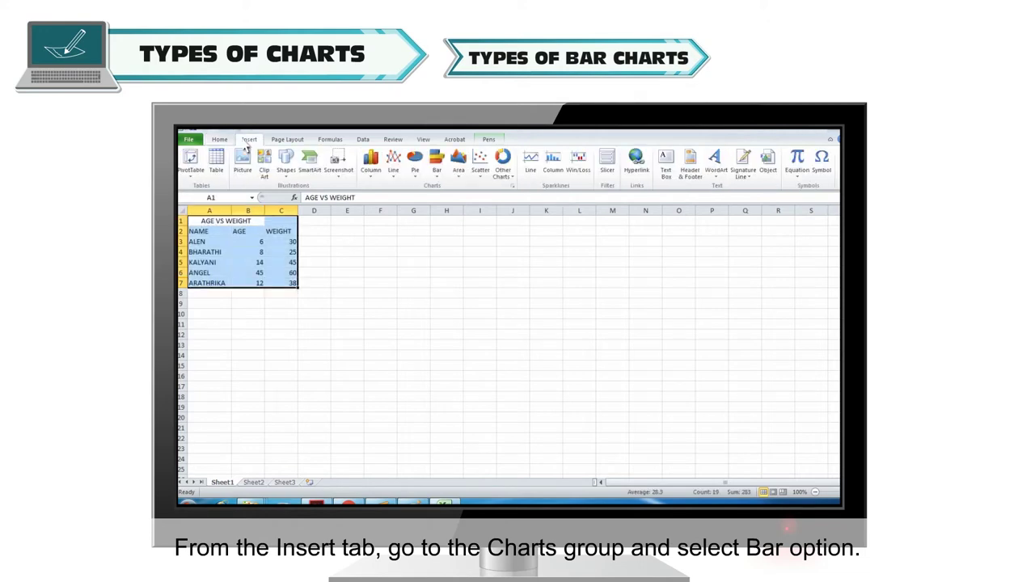
pyautogui.click(437, 166)
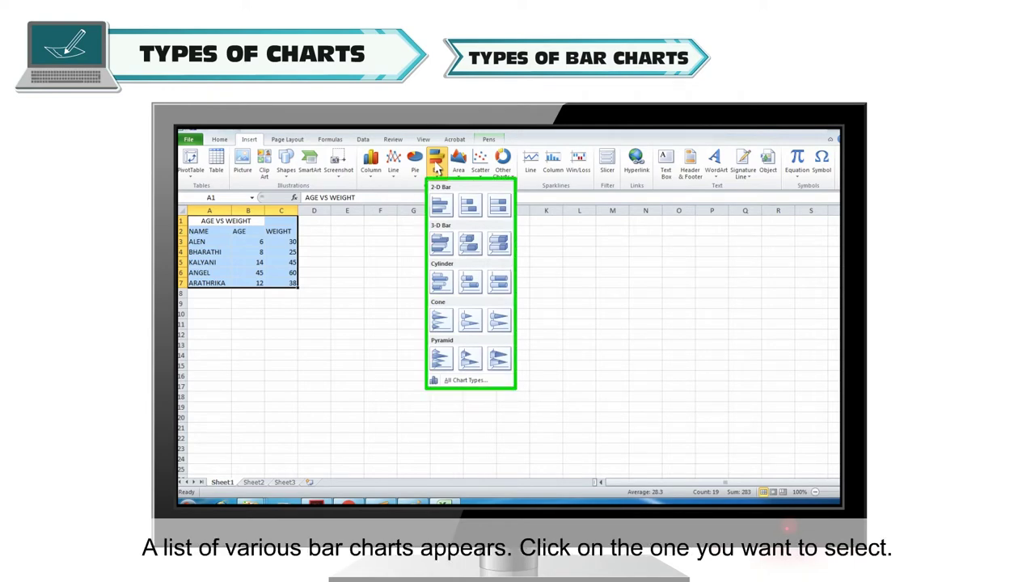
pyautogui.click(408, 185)
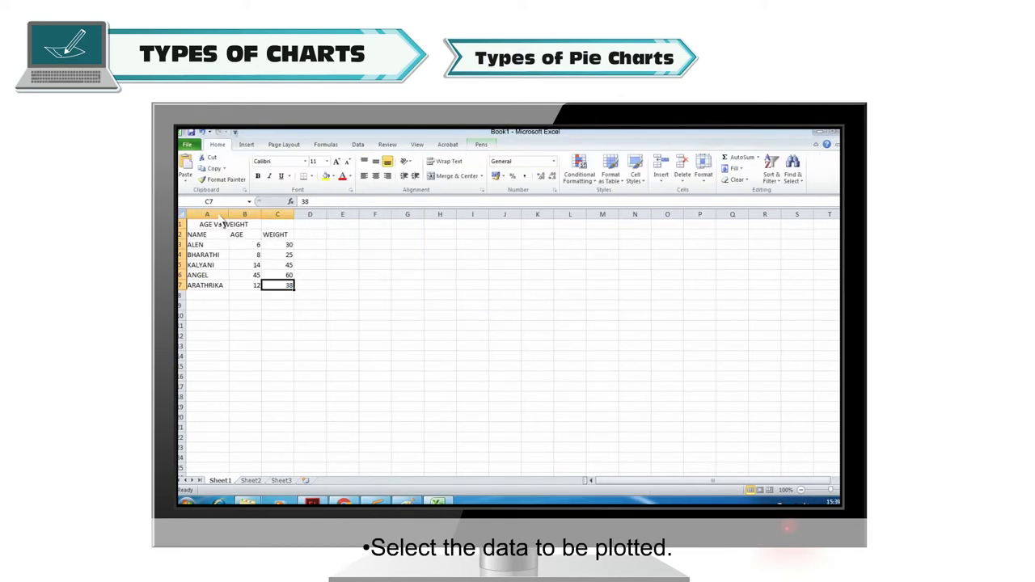
# Select A1:C7 and insert a 2-D pie chart of the AGE VS WEIGHT data
pyautogui.moveTo(193, 225); pyautogui.dragTo(294, 303)
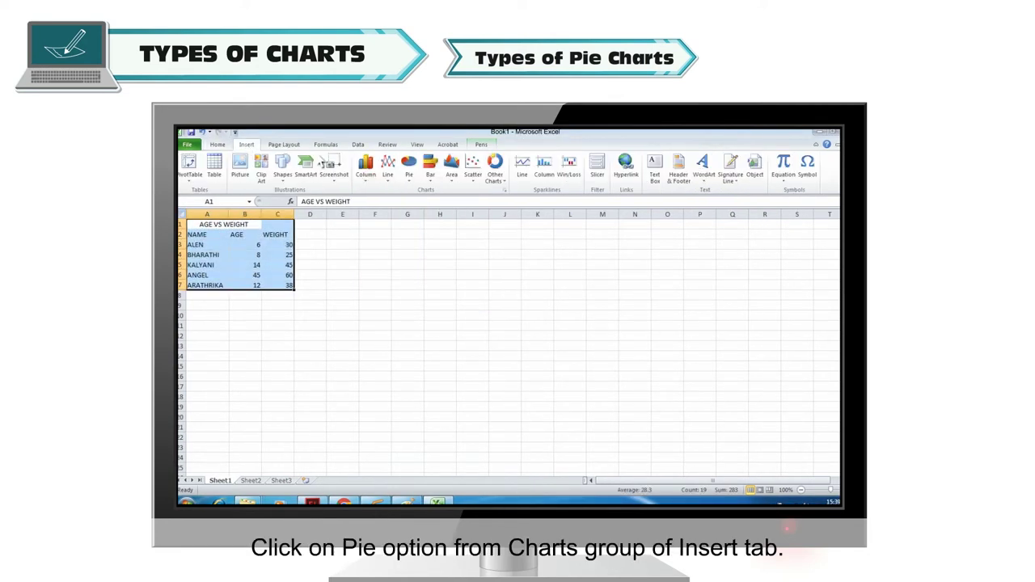
pyautogui.click(409, 166)
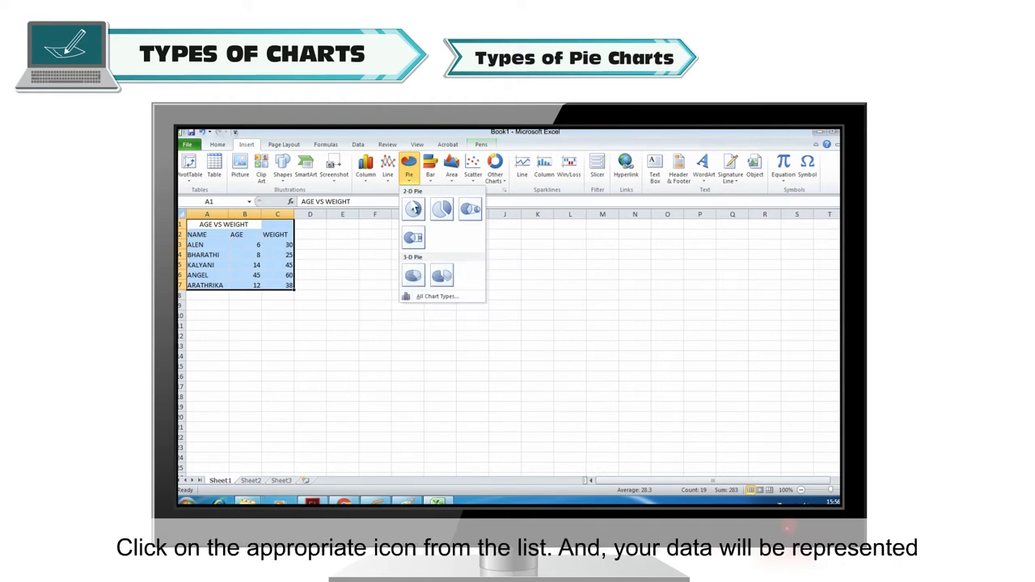
pyautogui.click(413, 211)
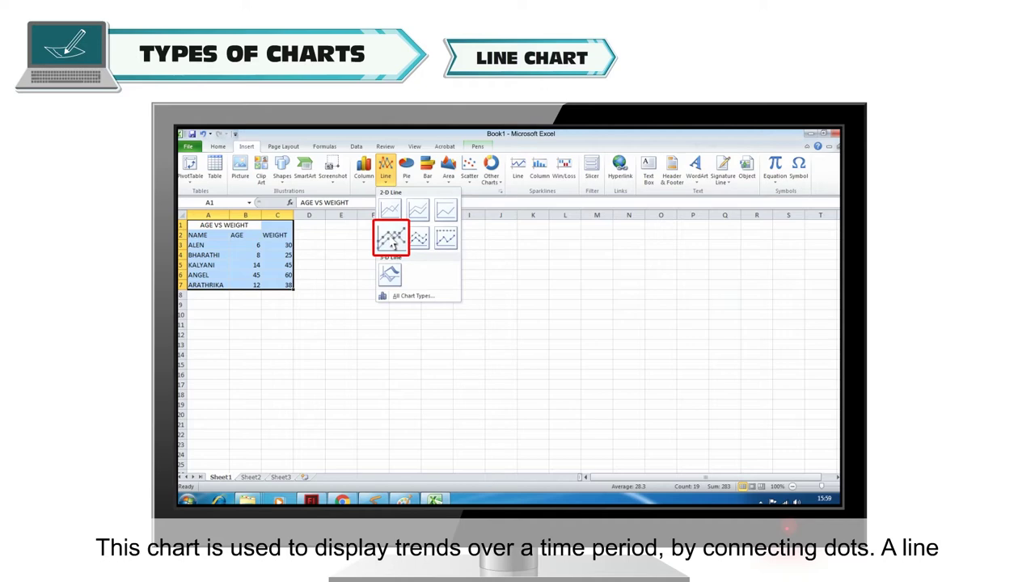
# Insert a 2-D Line with Markers chart of AGE and WEIGHT for the five names
pyautogui.click(392, 245)
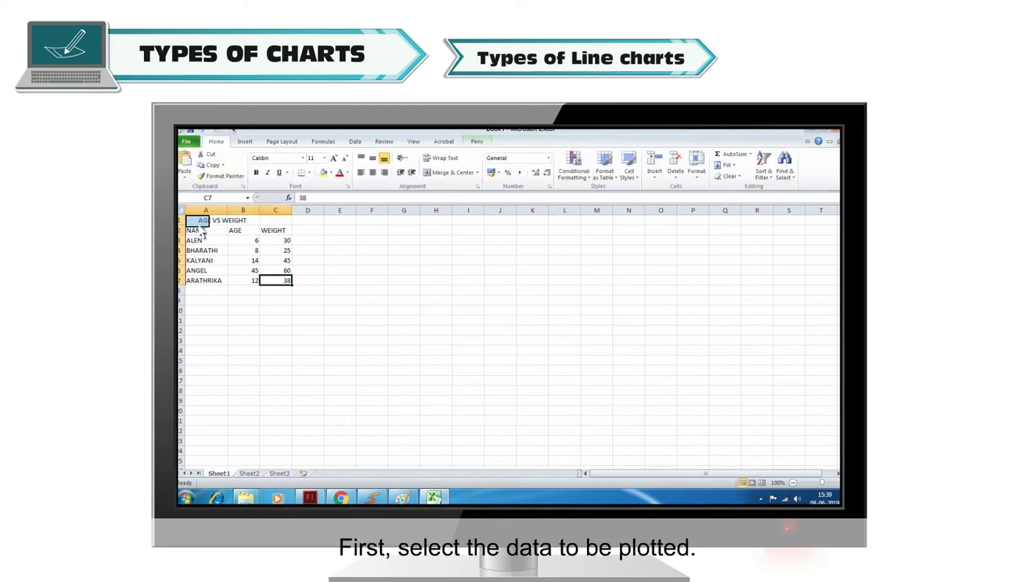
# Select the AGE VS WEIGHT table and insert a 2-D line chart of it
pyautogui.moveTo(193, 221); pyautogui.dragTo(293, 294)
pyautogui.click(244, 144)
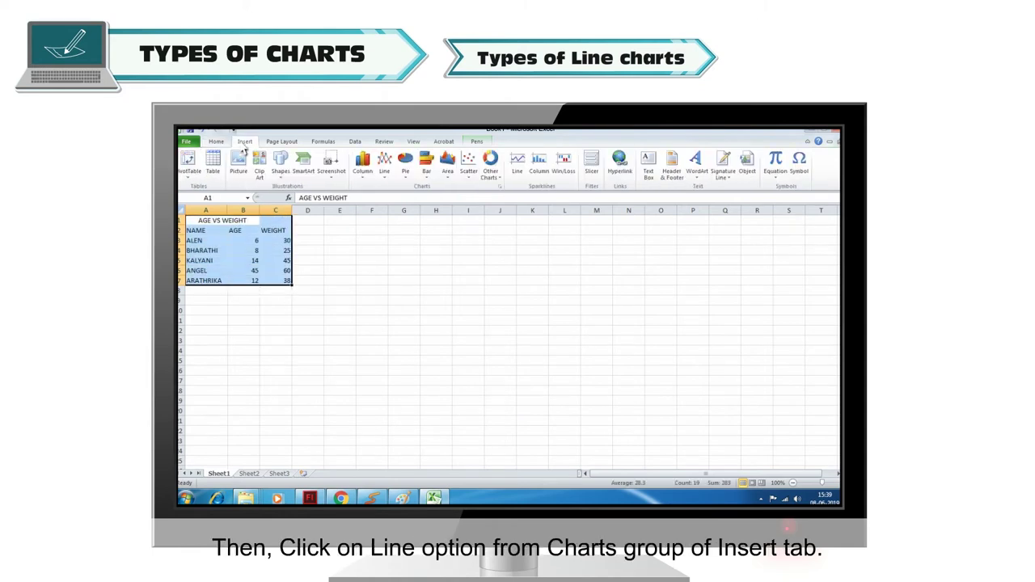
pyautogui.click(384, 162)
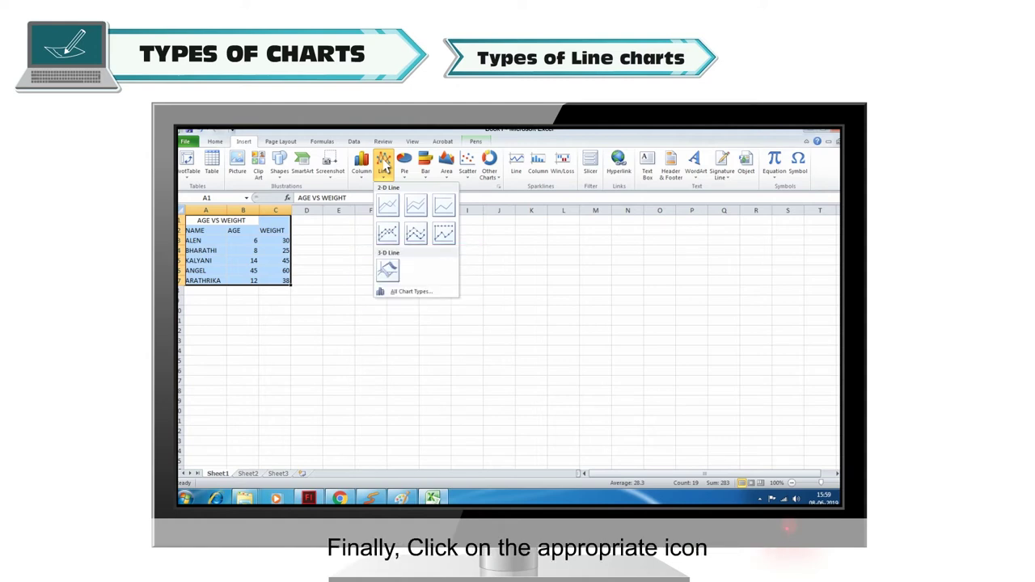
pyautogui.click(388, 207)
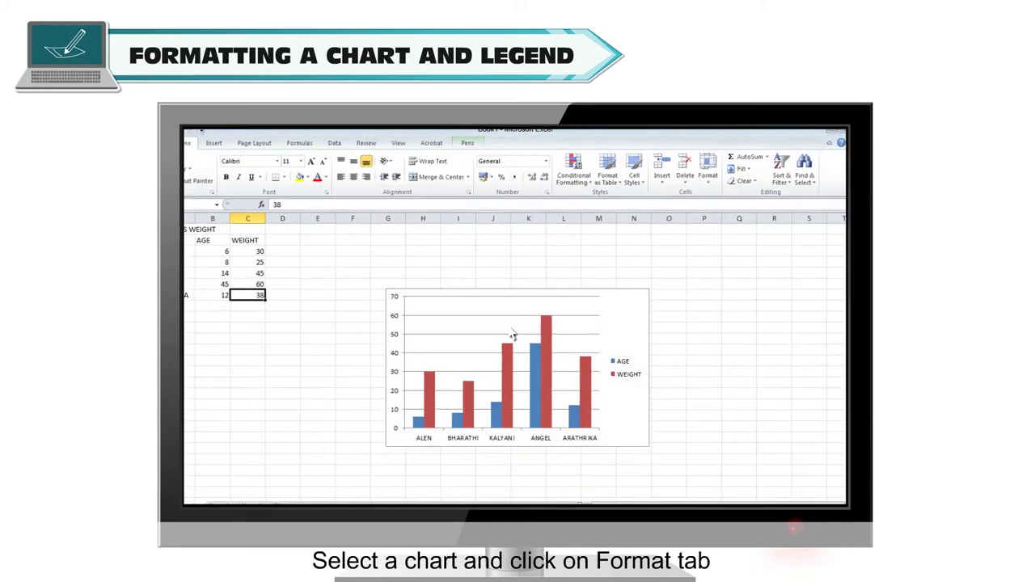
# Select the column chart and expand its Shape Styles gallery and Shape Fill choices
pyautogui.click(533, 146)
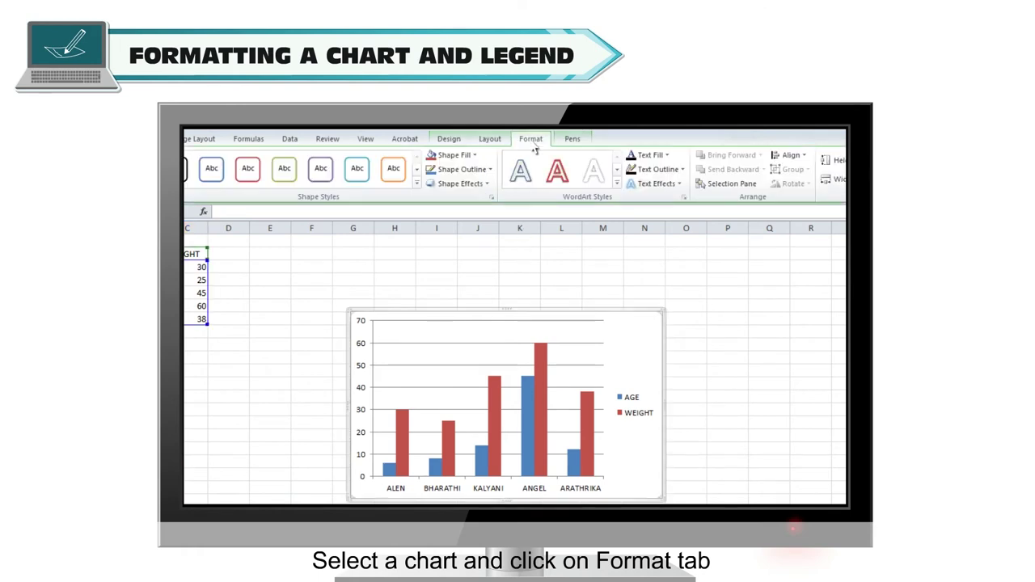
pyautogui.click(417, 185)
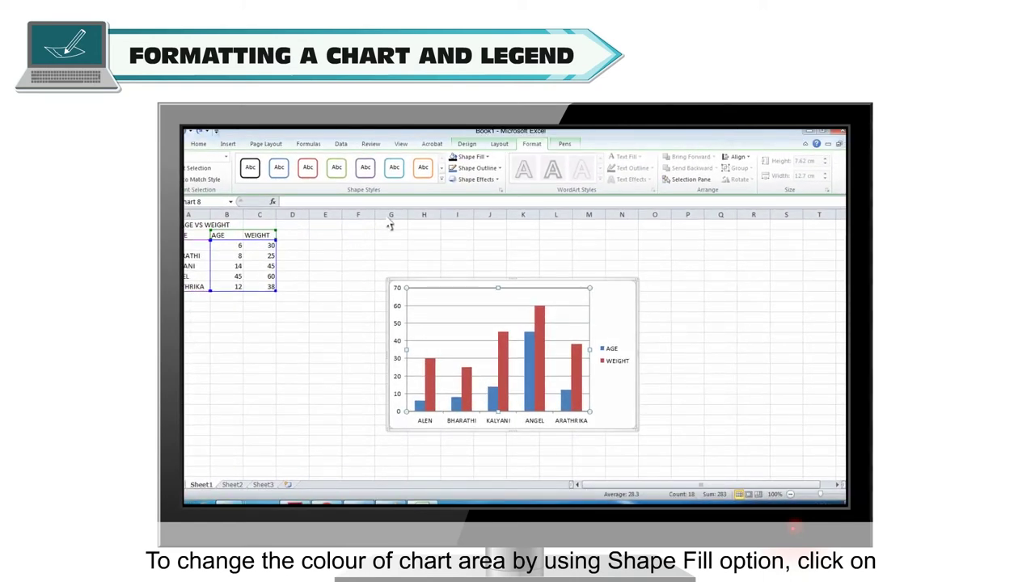
pyautogui.click(476, 157)
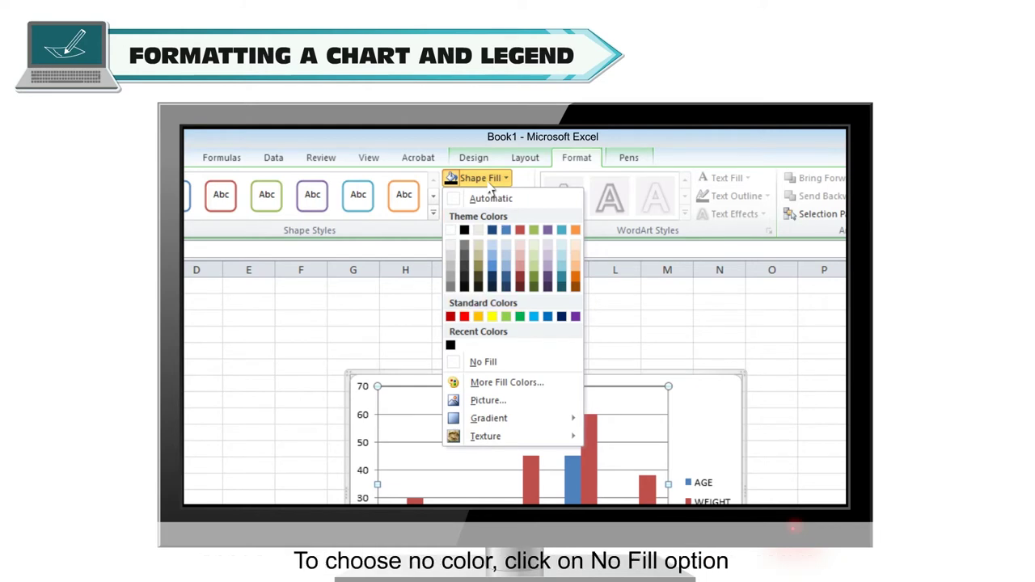
# Fill the plot area with the Tulips.jpg picture after previewing More Fill Colors
pyautogui.click(502, 381)
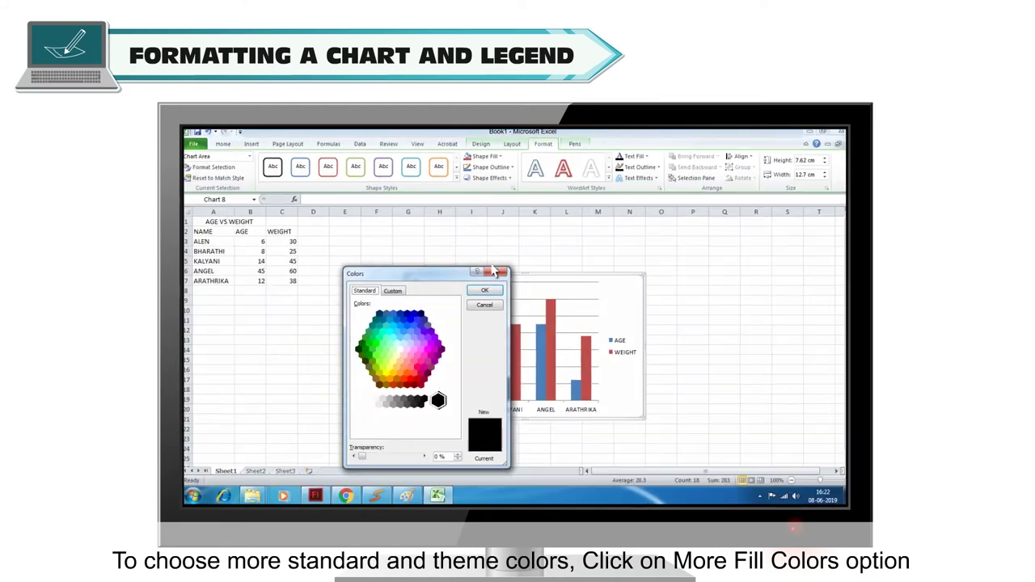
pyautogui.click(490, 290)
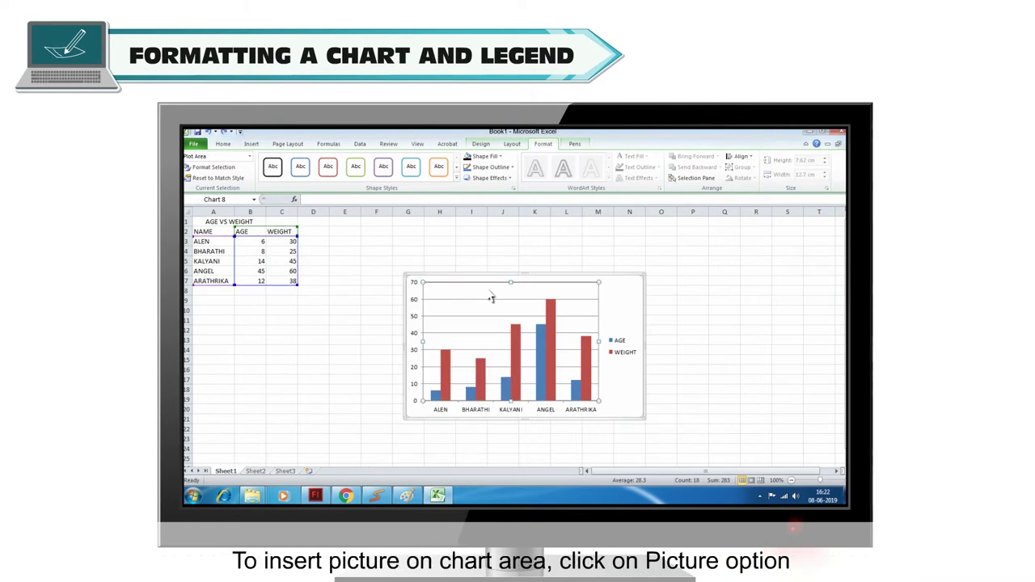
pyautogui.click(490, 157)
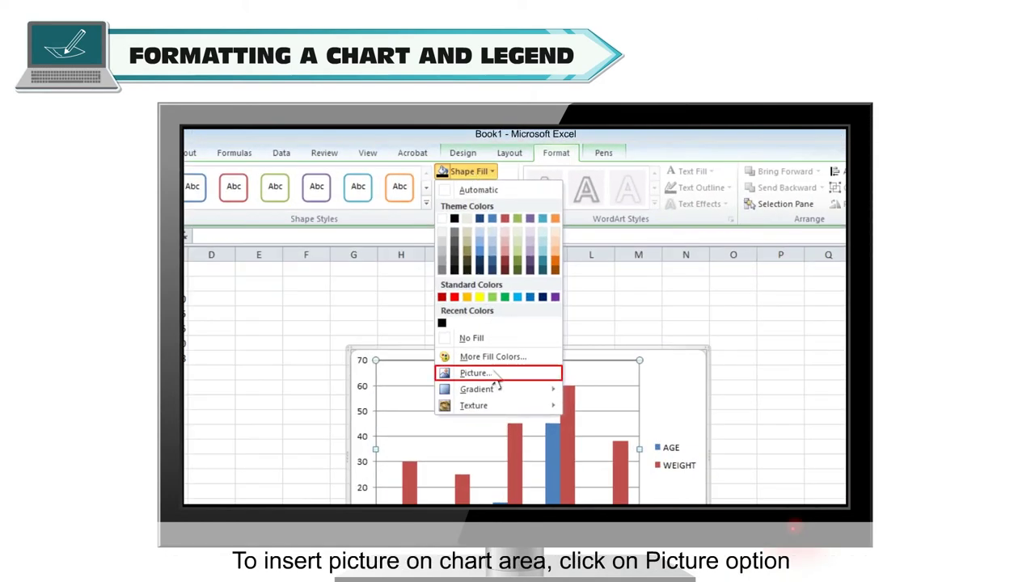
pyautogui.click(496, 375)
pyautogui.click(468, 303)
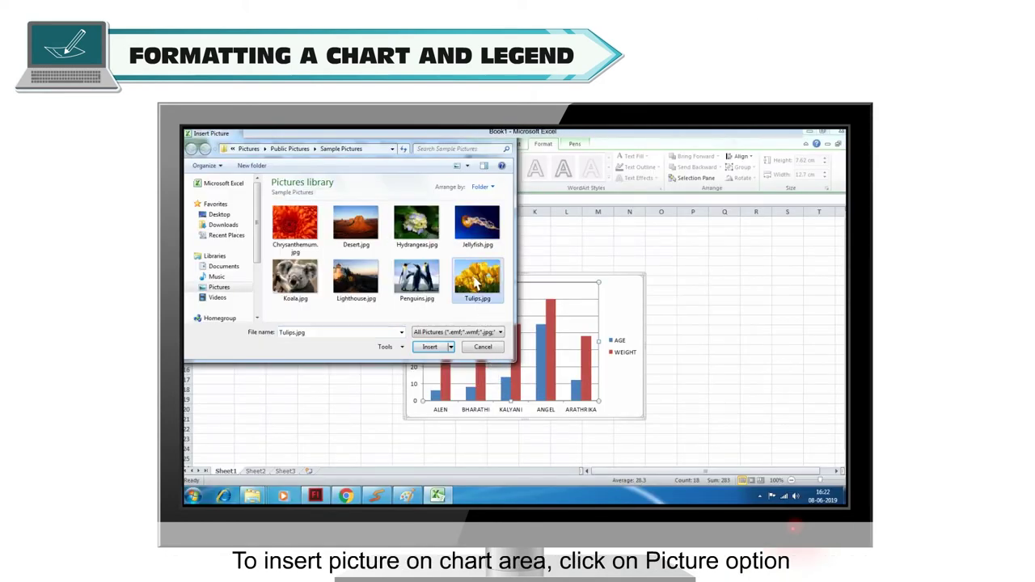
pyautogui.click(435, 347)
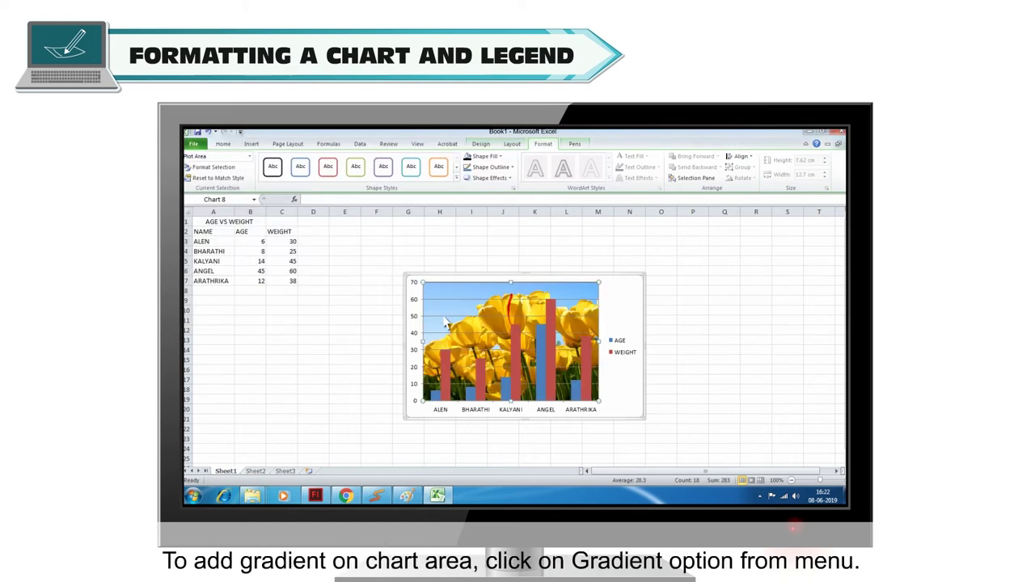
# Browse the Gradient and Texture fill options for the plot area
pyautogui.click(487, 156)
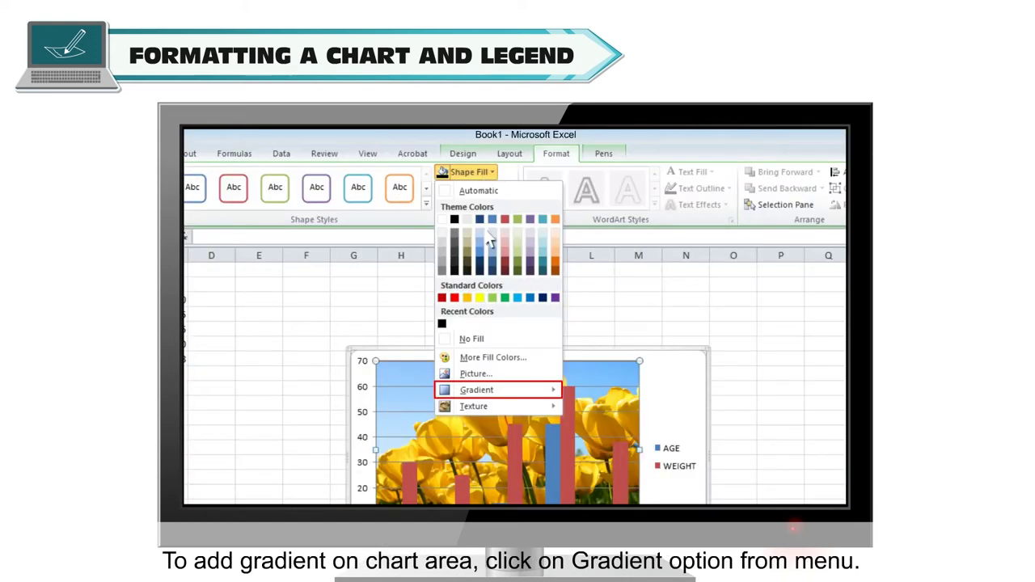
pyautogui.moveTo(509, 301)
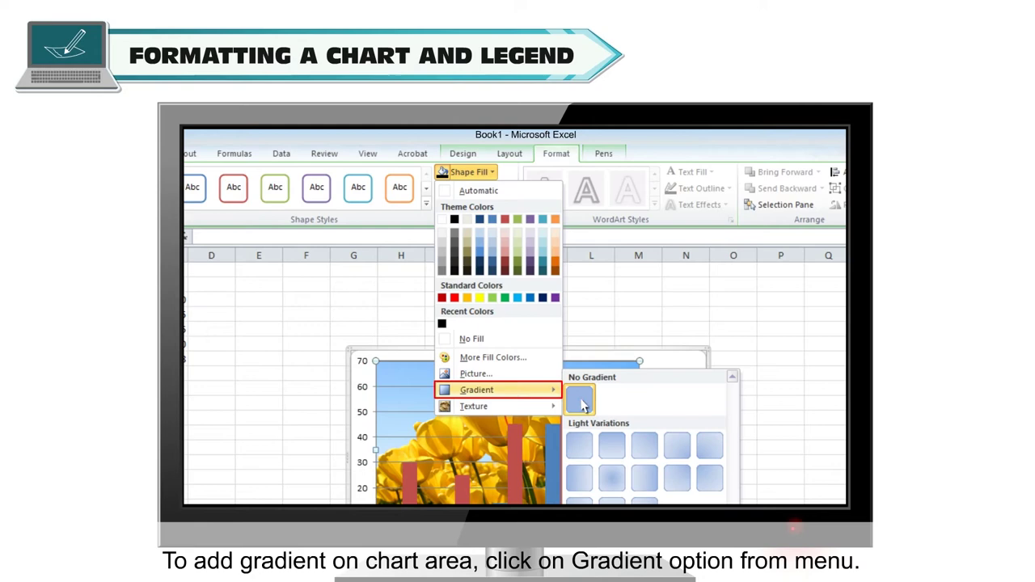
pyautogui.moveTo(495, 409)
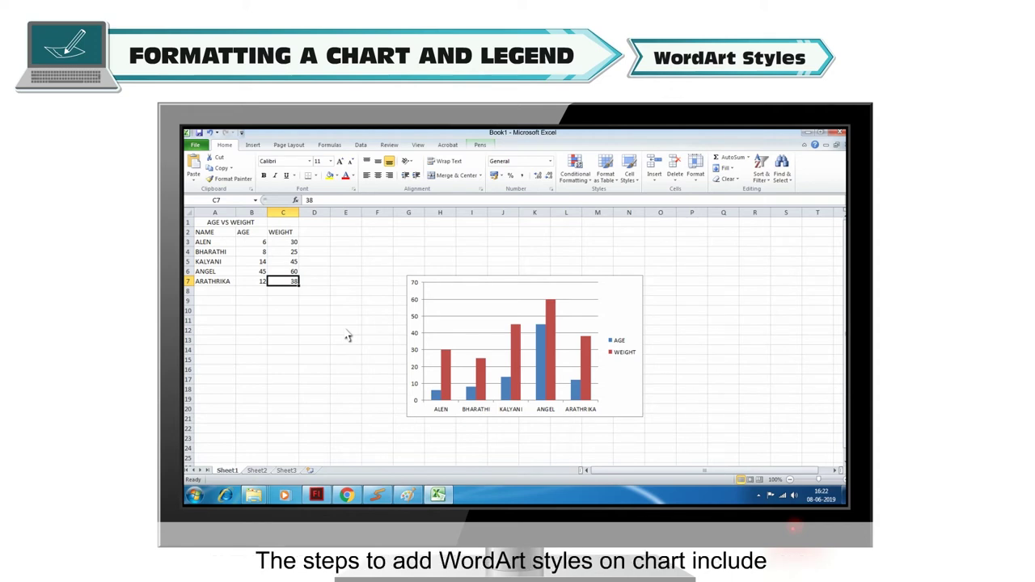
# Apply the first blue-outline WordArt style to the AGE VS WEIGHT chart's text
pyautogui.click(507, 326)
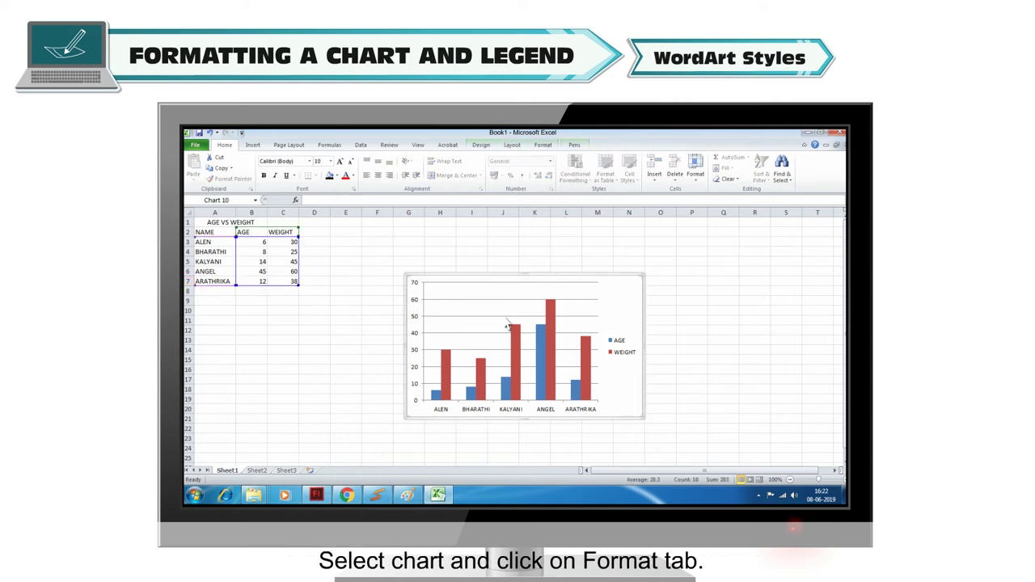
pyautogui.click(543, 144)
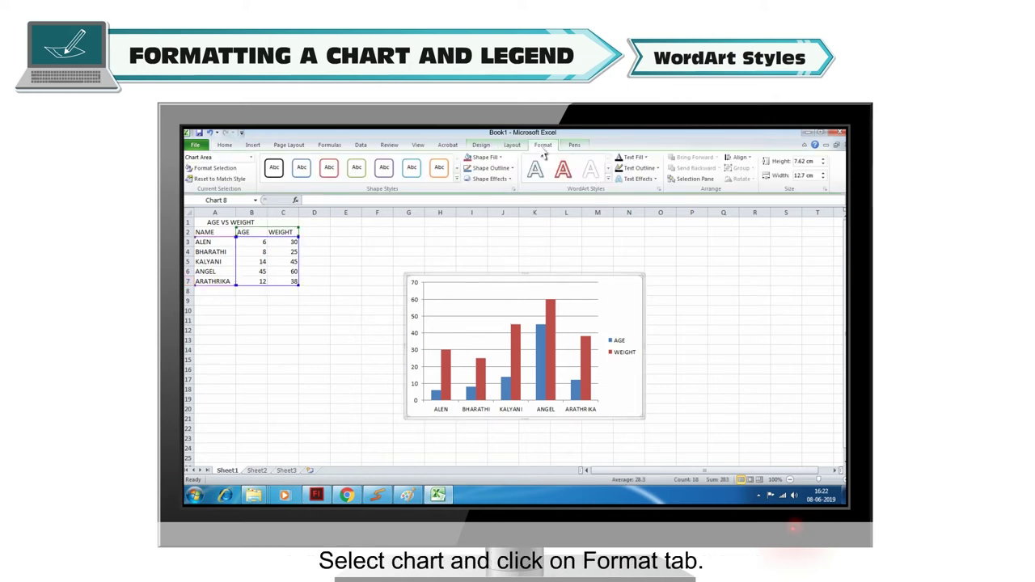
pyautogui.click(608, 179)
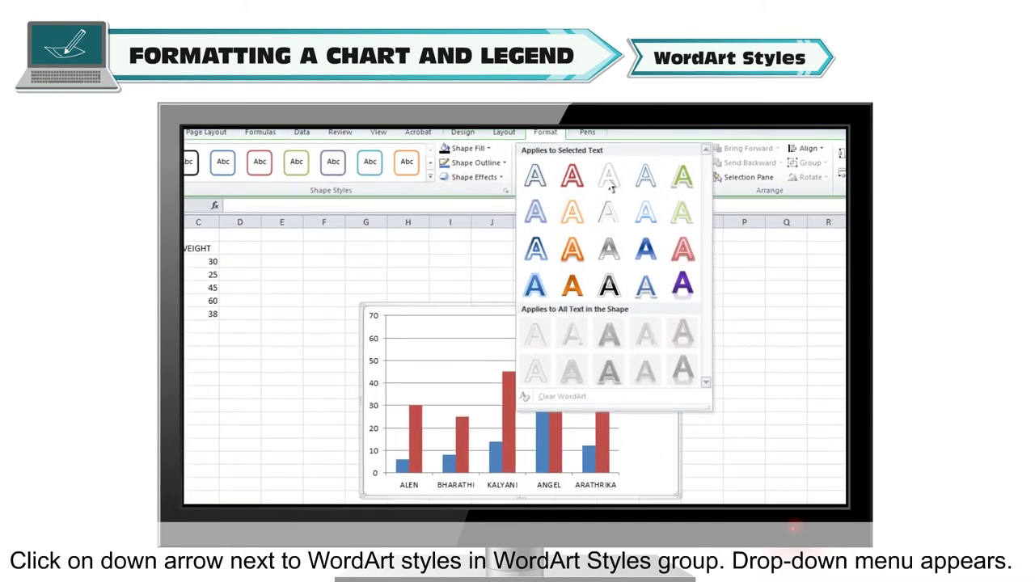
pyautogui.click(545, 182)
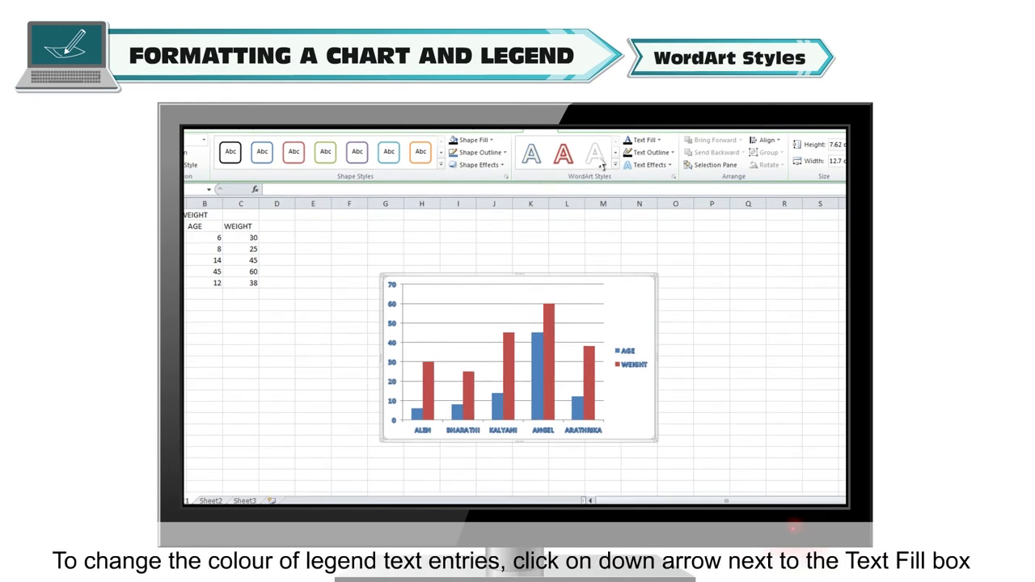
pyautogui.click(659, 142)
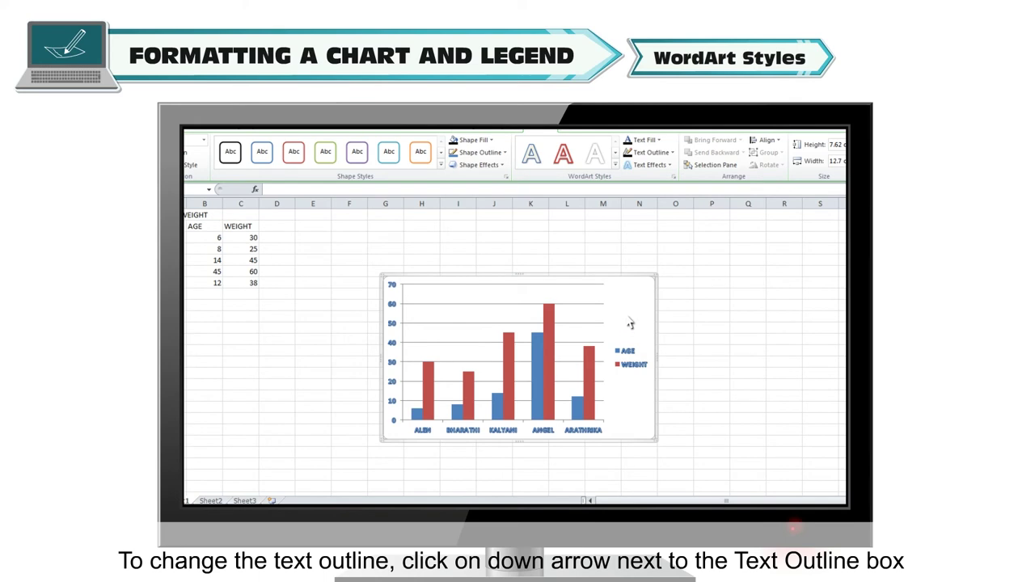
pyautogui.click(670, 153)
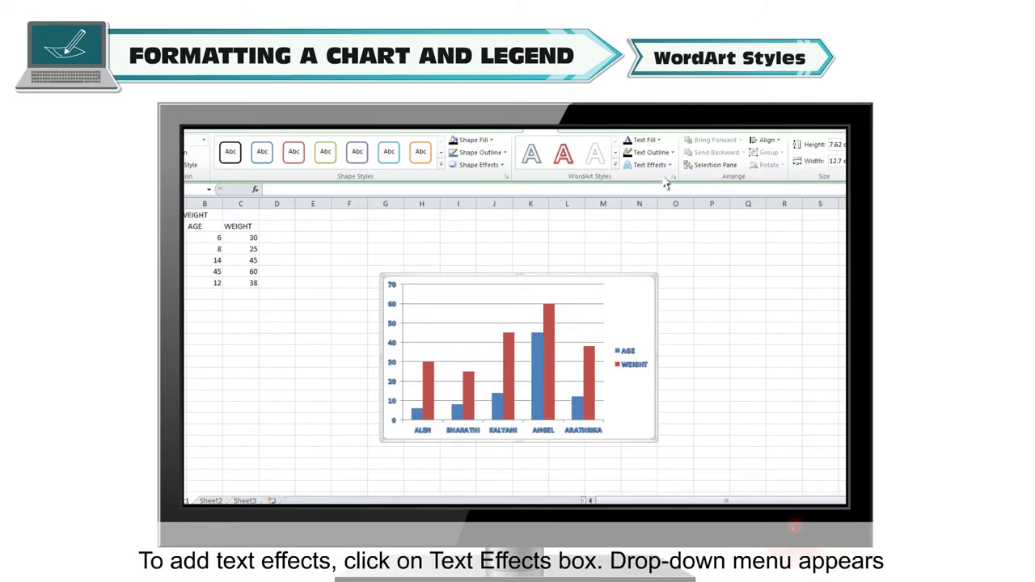
pyautogui.click(669, 166)
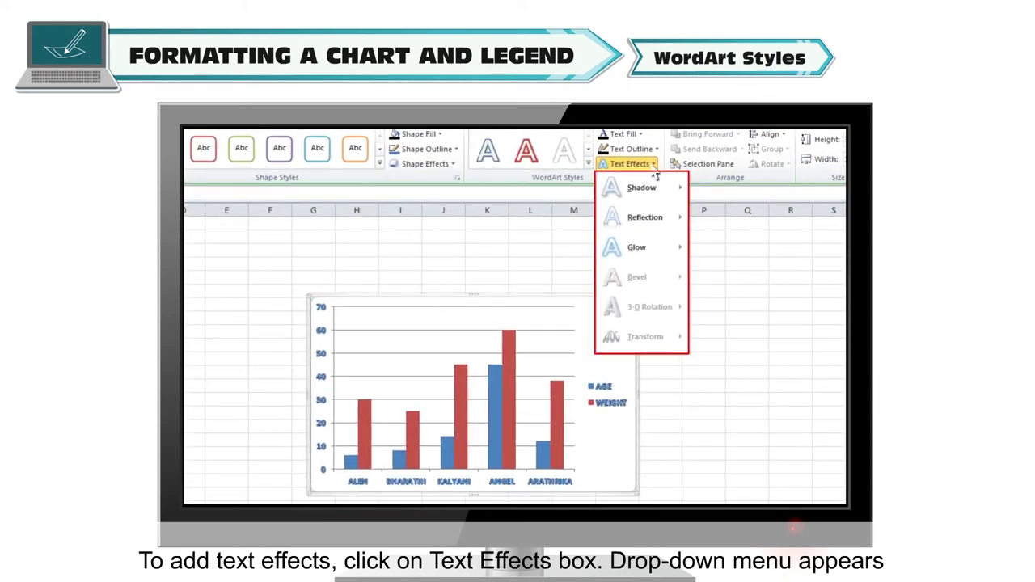
pyautogui.moveTo(670, 198)
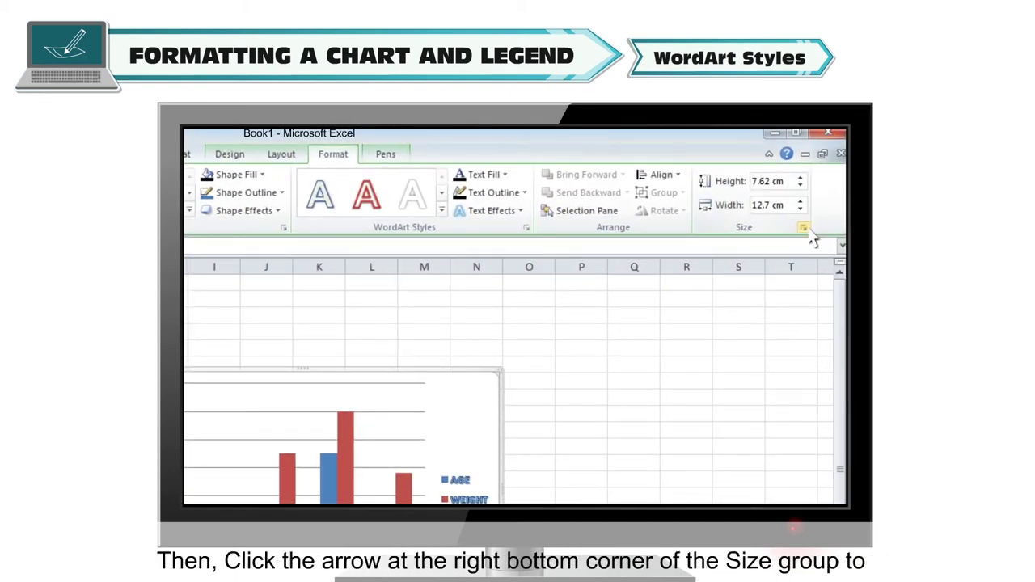
# Check the 7.62 cm x 12.7 cm chart size and its positioning properties, then close Format Chart Area
pyautogui.click(803, 227)
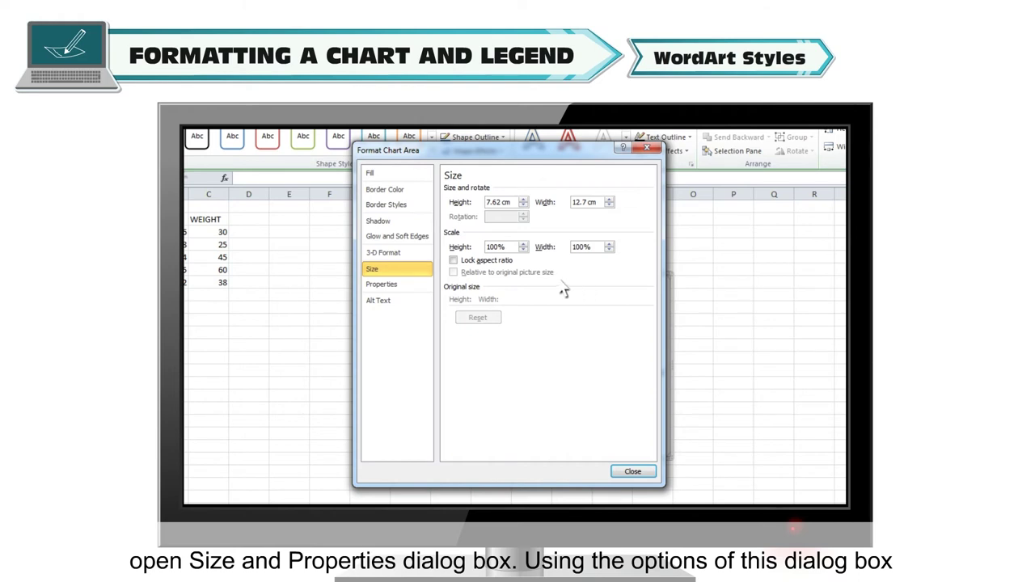
pyautogui.click(393, 288)
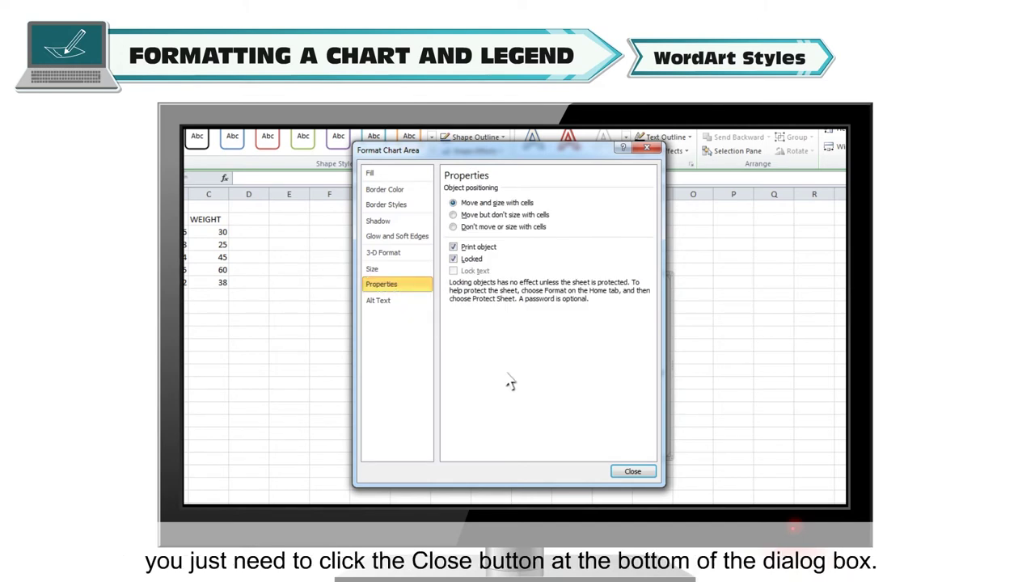
pyautogui.click(633, 472)
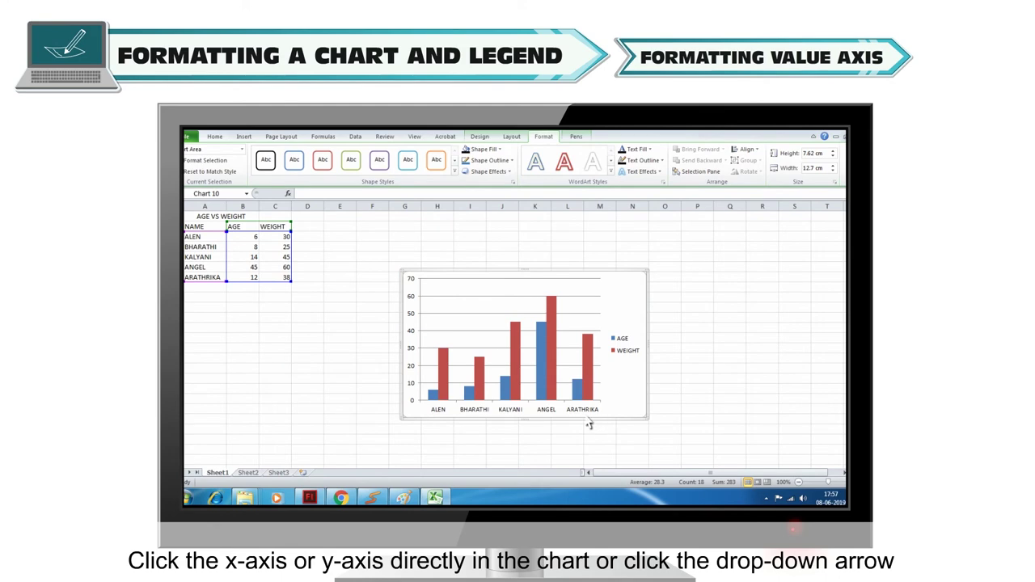
# Select the Vertical (Value) Axis from Chart Elements and show its formatting options
pyautogui.click(579, 414)
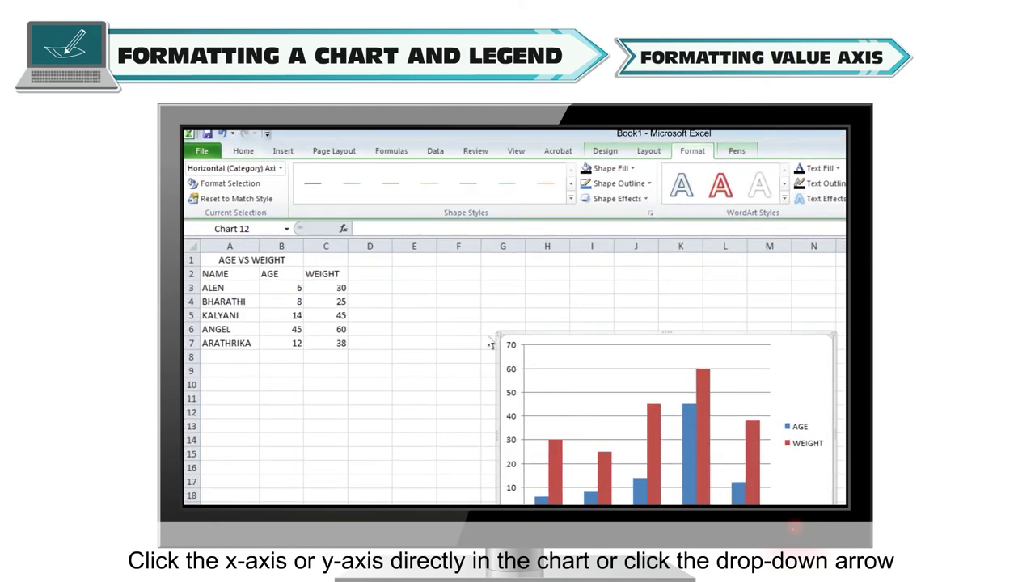
pyautogui.click(281, 168)
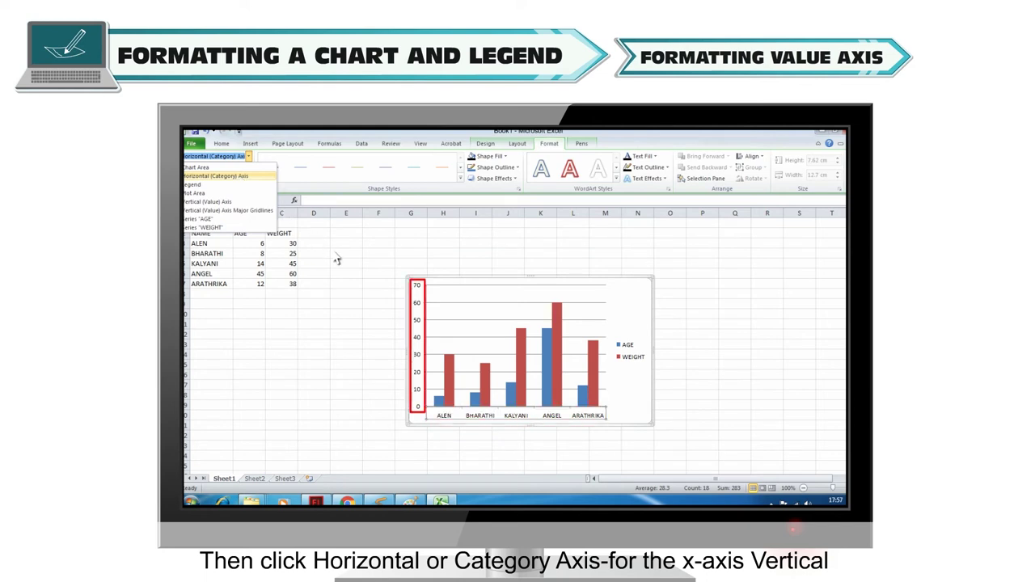
pyautogui.click(420, 329)
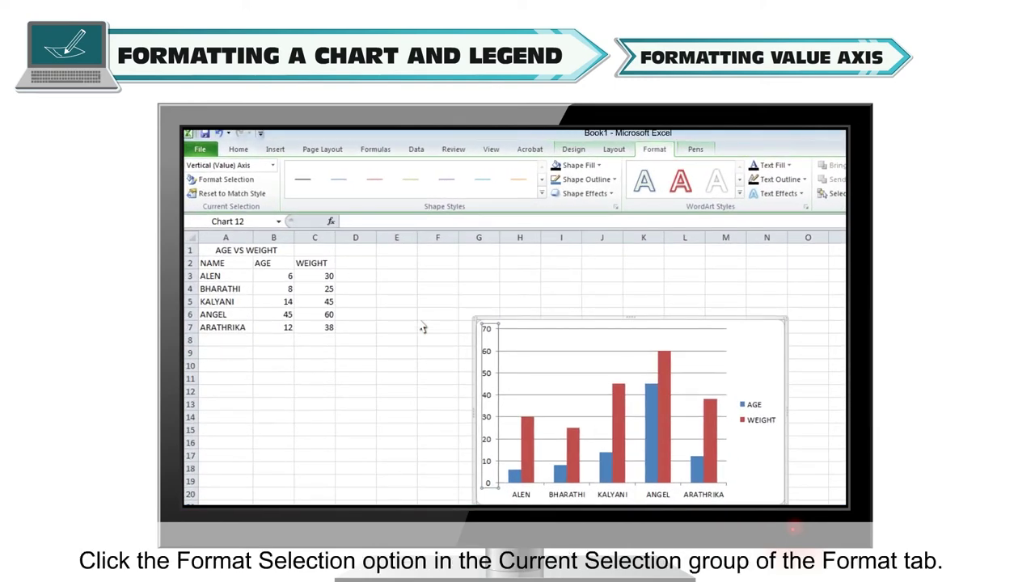
pyautogui.click(228, 183)
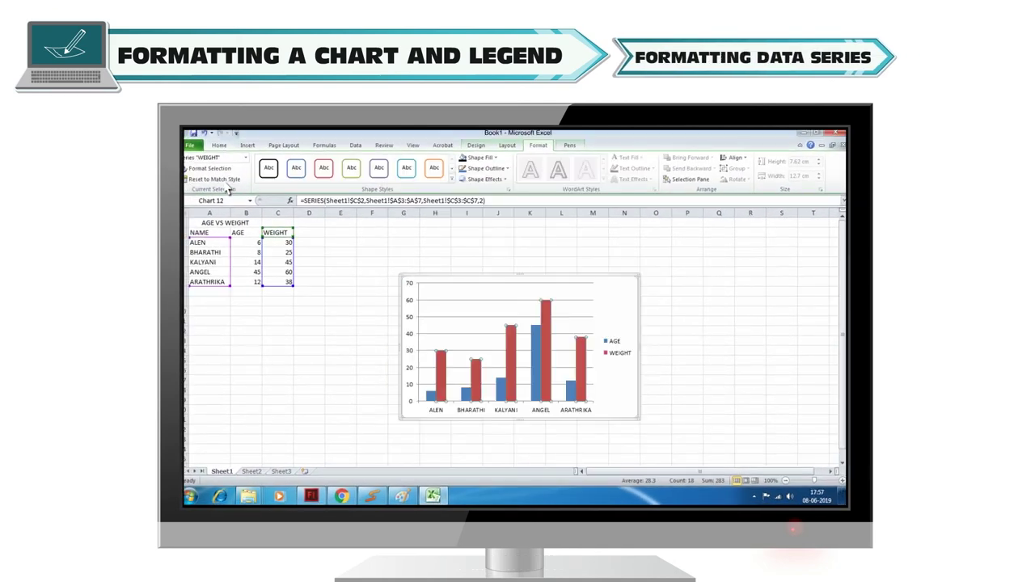
# Bring up Format Data Series for the red WEIGHT series, showing 0% overlap and 150% gap width
pyautogui.click(210, 168)
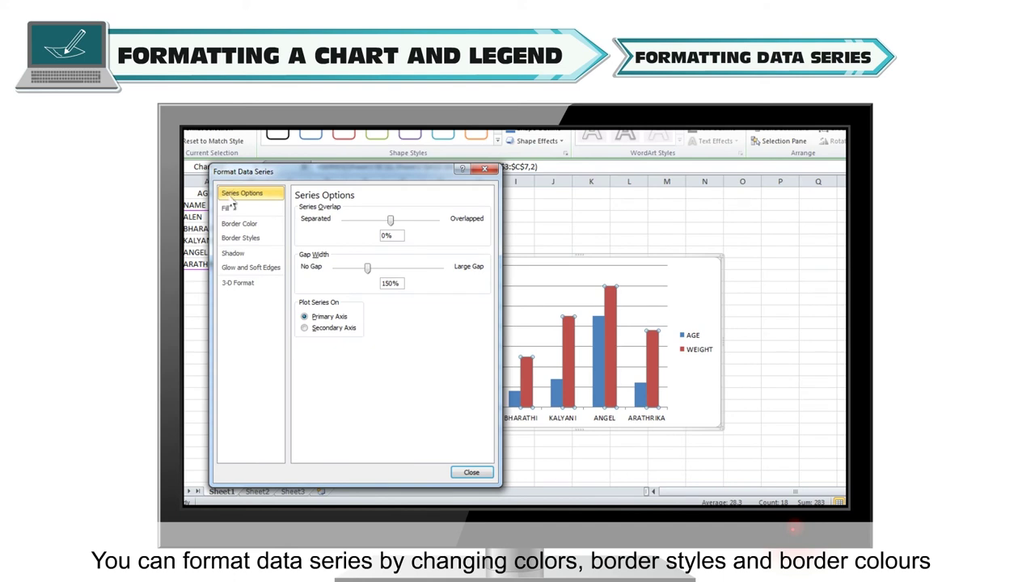
pyautogui.click(233, 207)
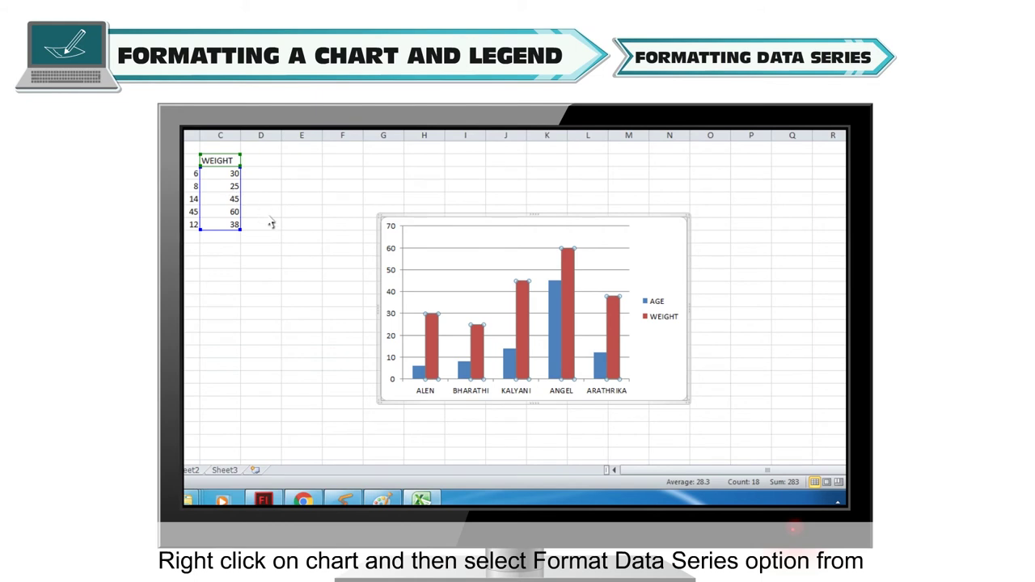
pyautogui.rightClick(430, 343)
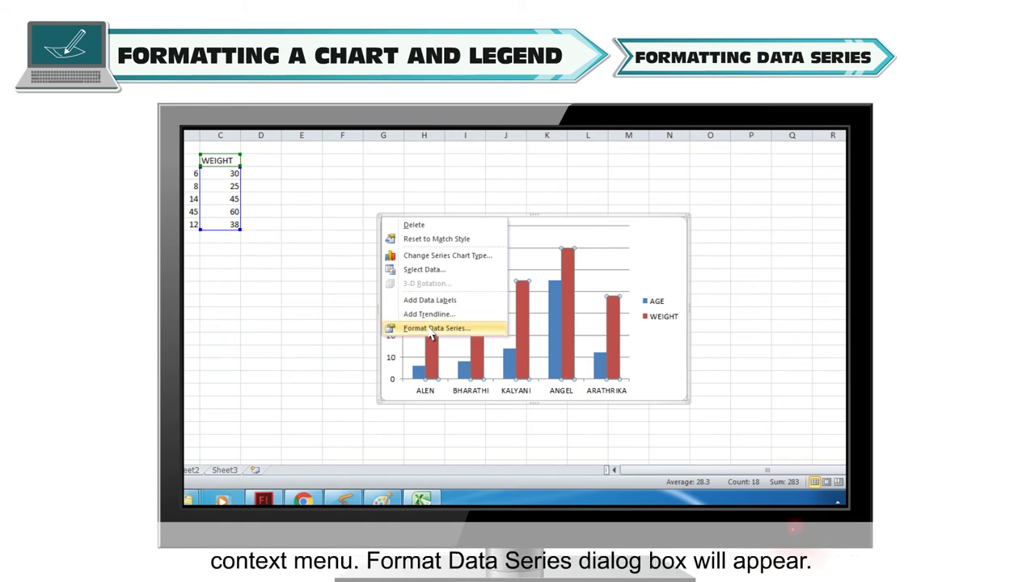
pyautogui.click(431, 330)
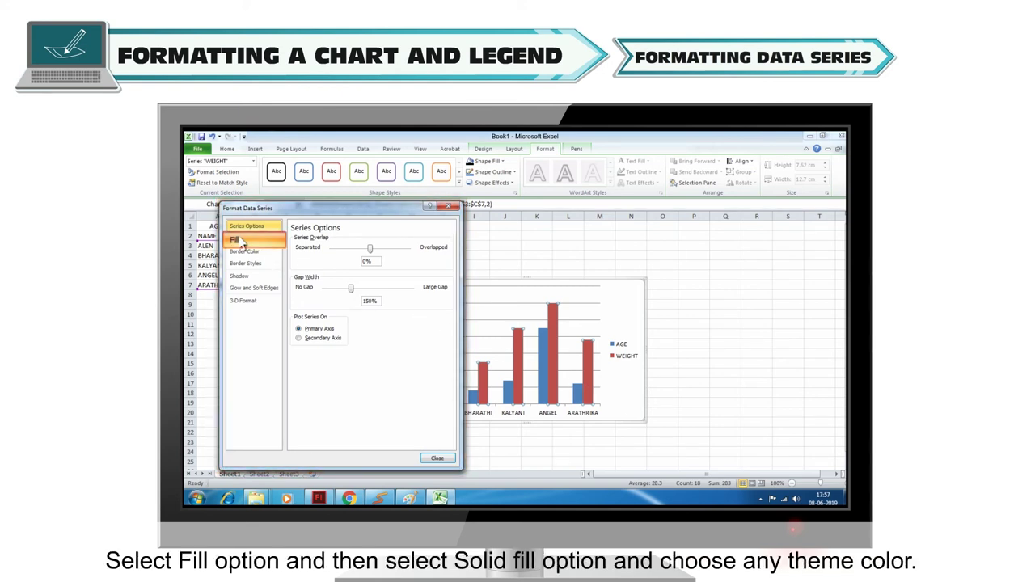
# Try solid red, gradient and tan texture fills on the WEIGHT bars, then view border colour and styles
pyautogui.click(240, 243)
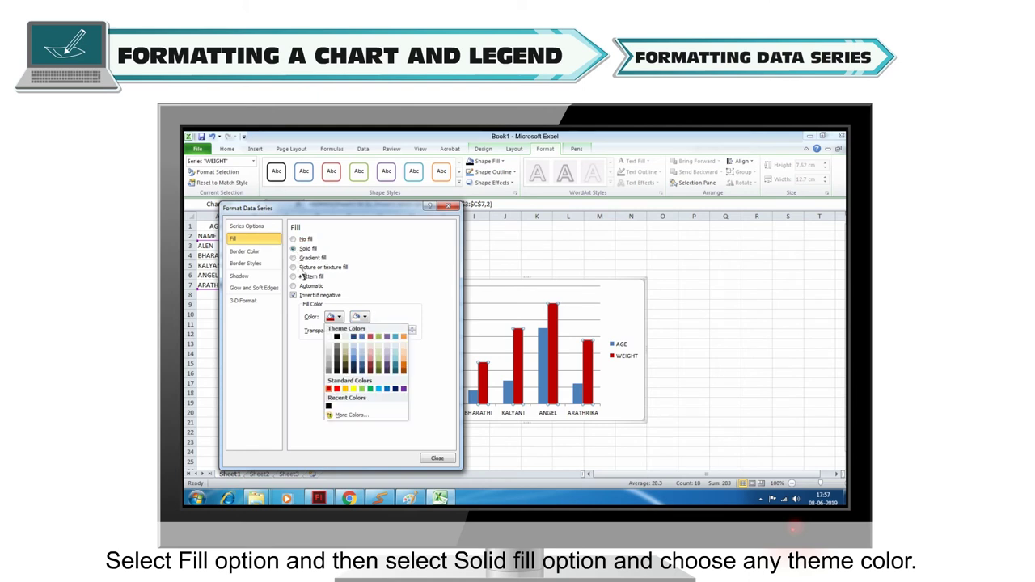
pyautogui.click(339, 392)
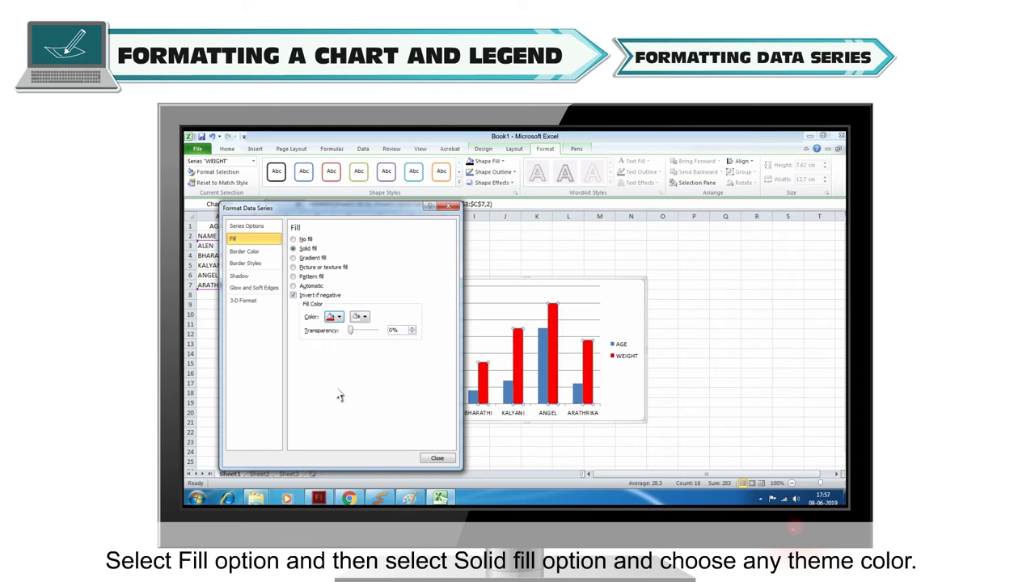
pyautogui.click(295, 258)
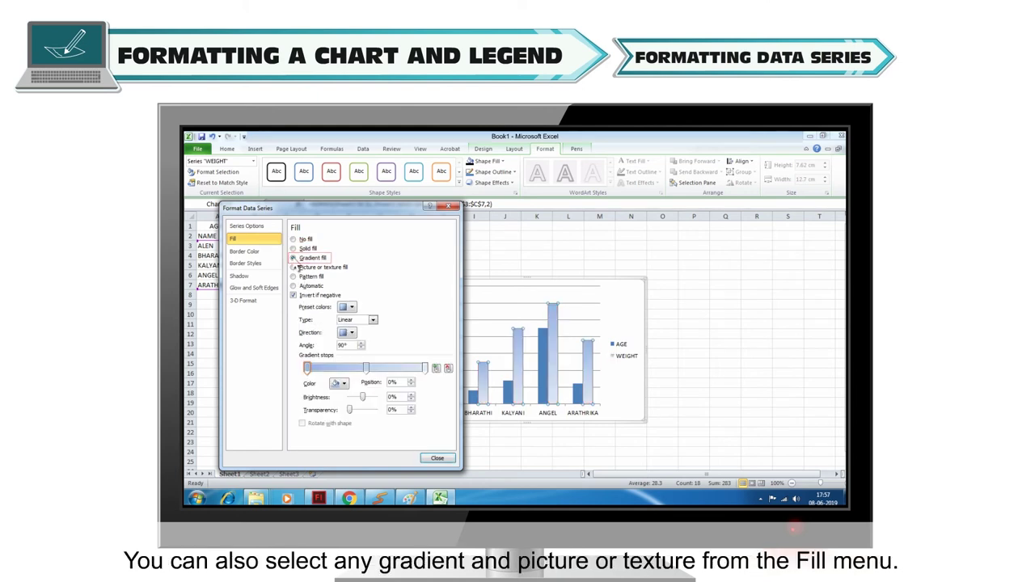
pyautogui.click(296, 267)
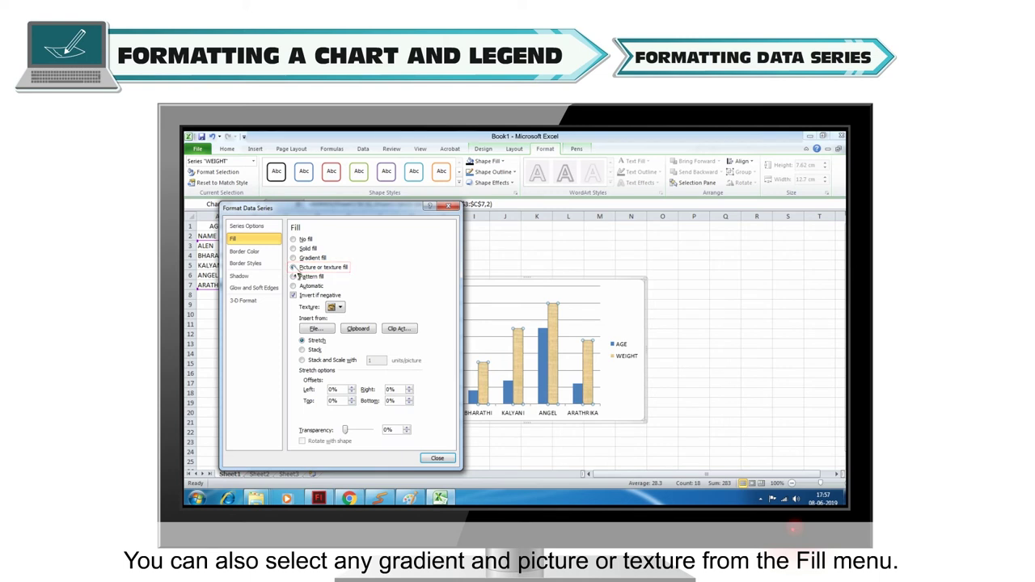
pyautogui.click(250, 253)
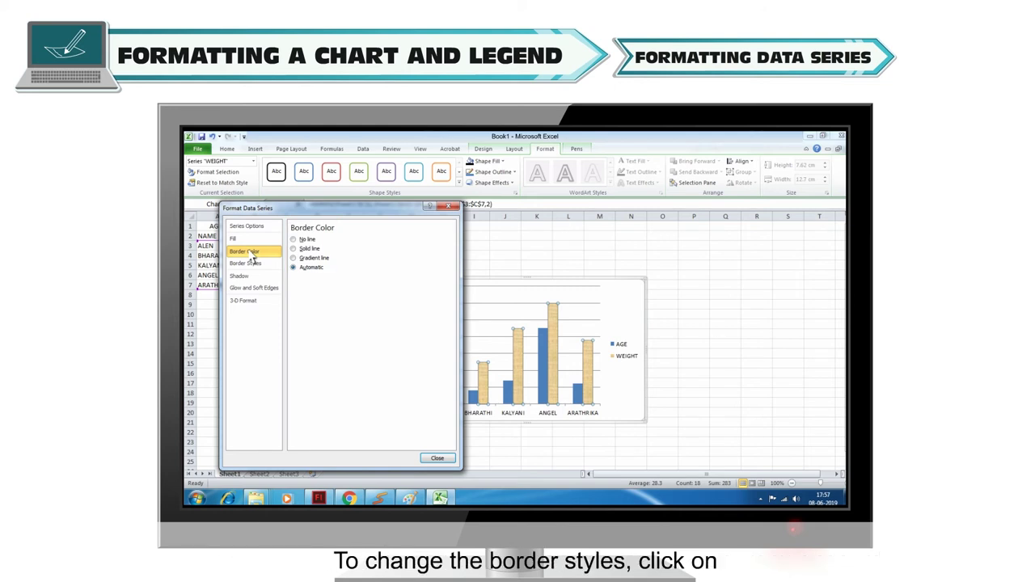
pyautogui.click(250, 266)
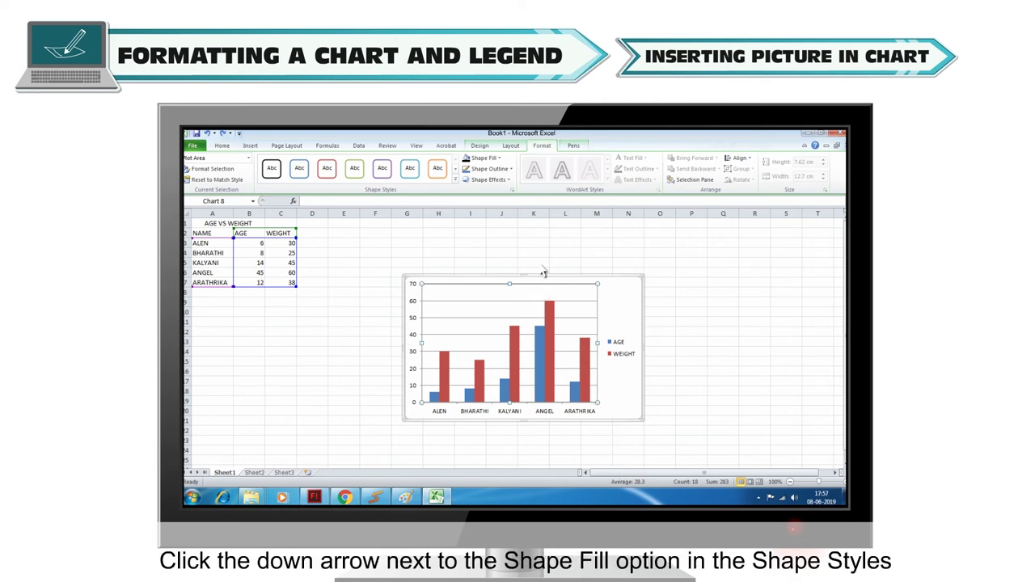
# Set the plot area's Shape Fill to the Penguins.jpg sample picture
pyautogui.click(501, 159)
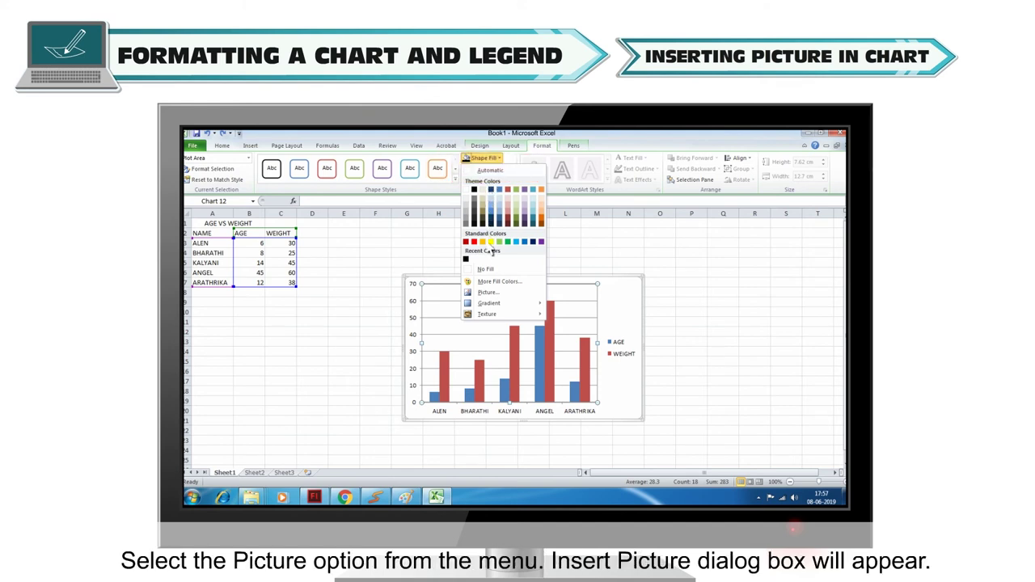
pyautogui.click(488, 293)
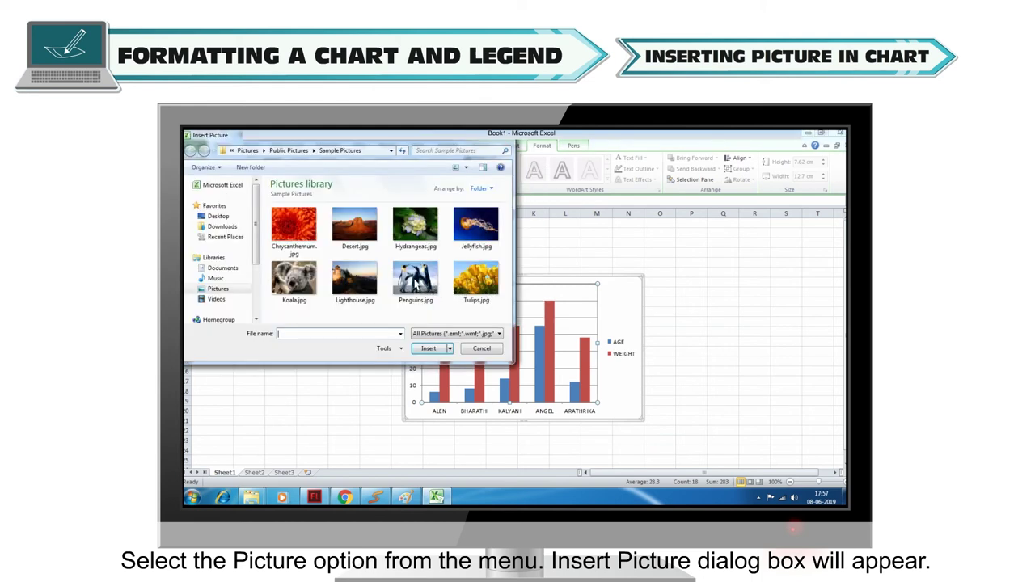
pyautogui.click(414, 278)
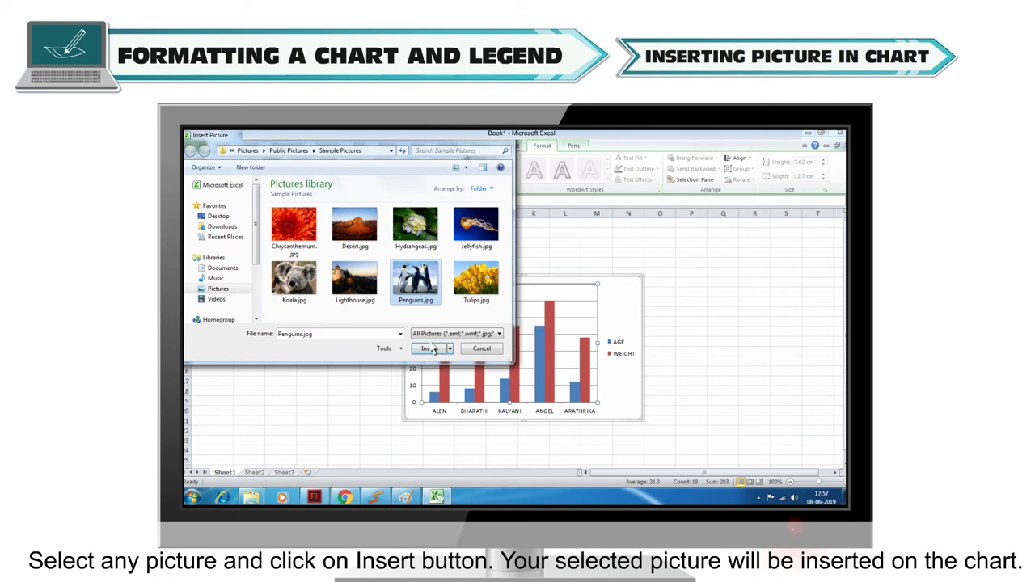
pyautogui.click(434, 353)
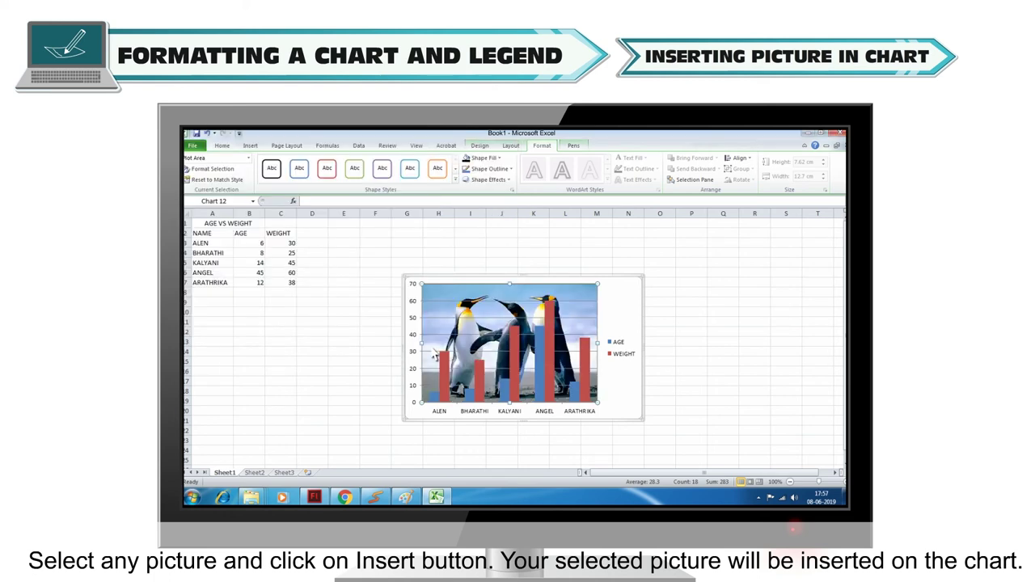